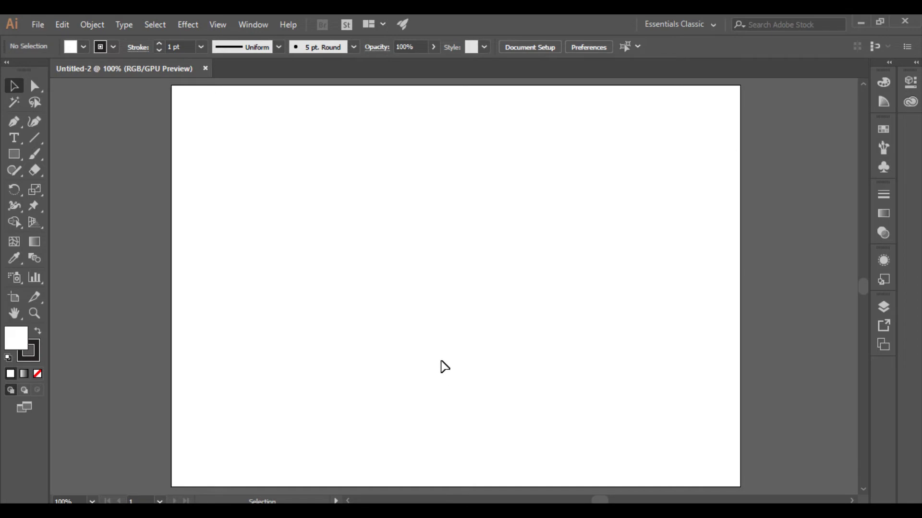
- Show the Pathfinder panel and place it over the artboard's upper-right corner
left_click(254, 26)
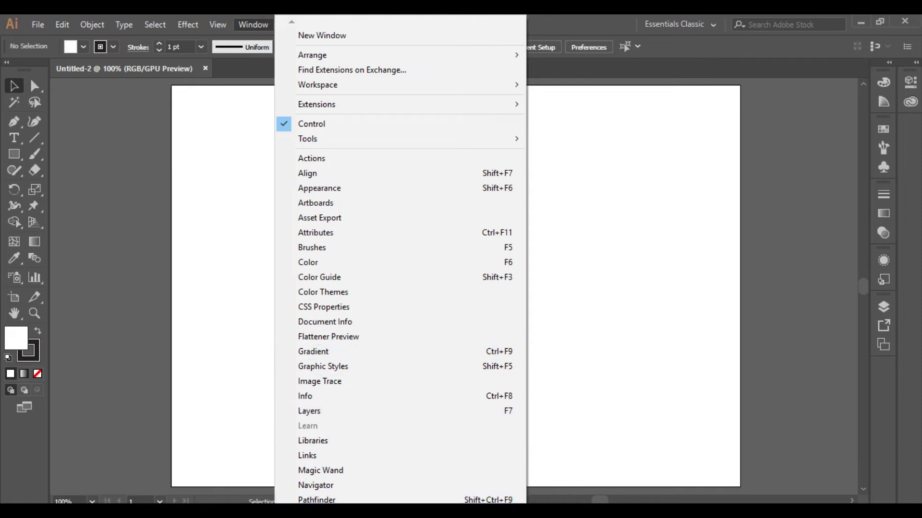
mouse_move(401, 509)
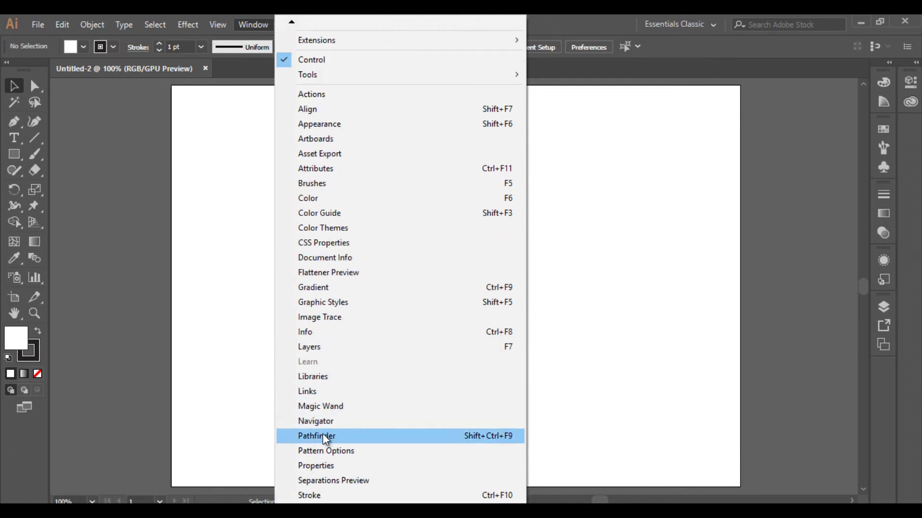
left_click(398, 441)
left_click_drag(585, 90, 652, 143)
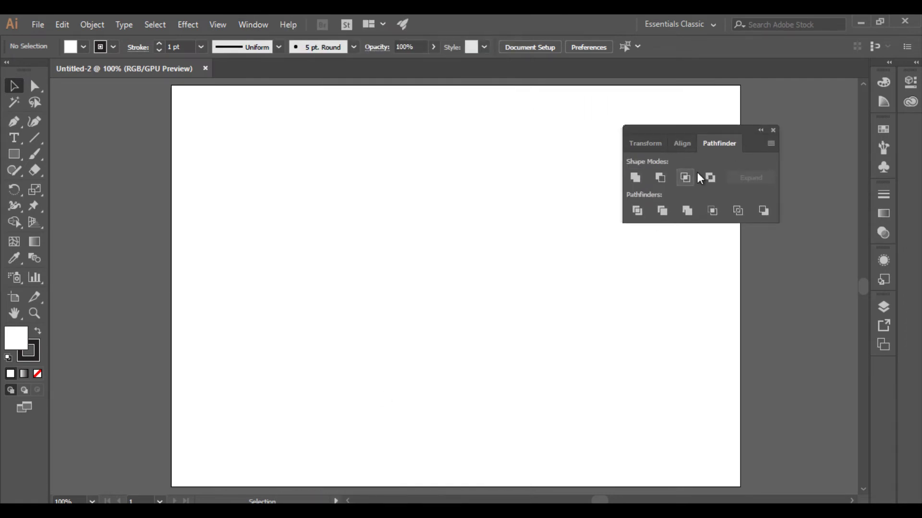
left_click_drag(666, 122, 713, 99)
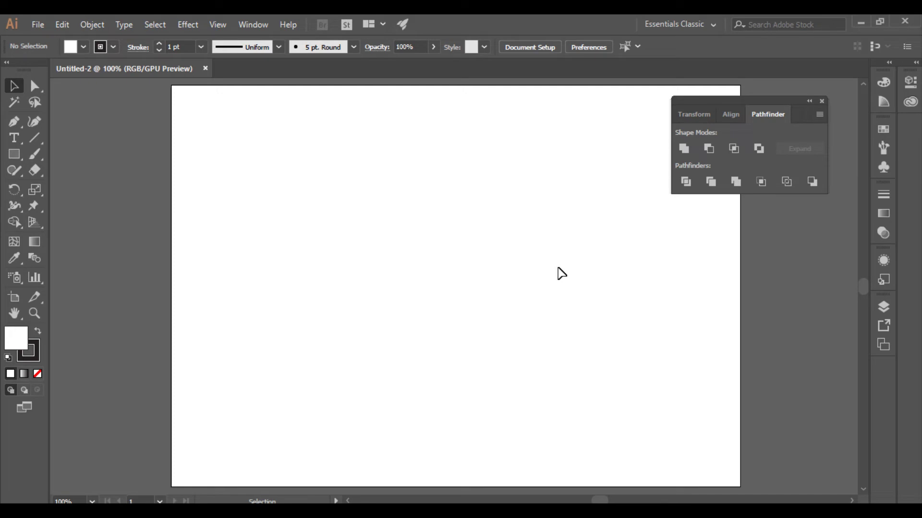
- Draw a circle about 6.17 cm across in the artboard's upper-left area and duplicate it sideways so the two overlap
left_click(19, 150)
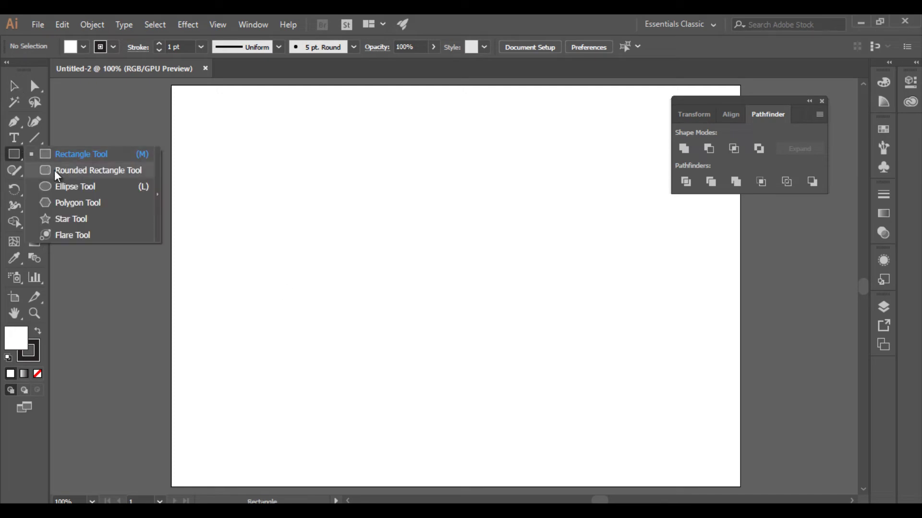
left_click(56, 185)
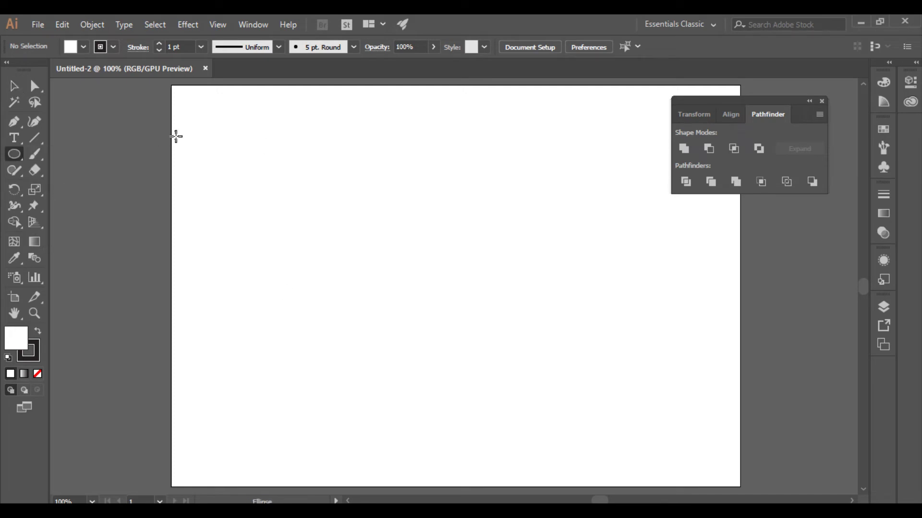
left_click_drag(205, 135, 322, 235)
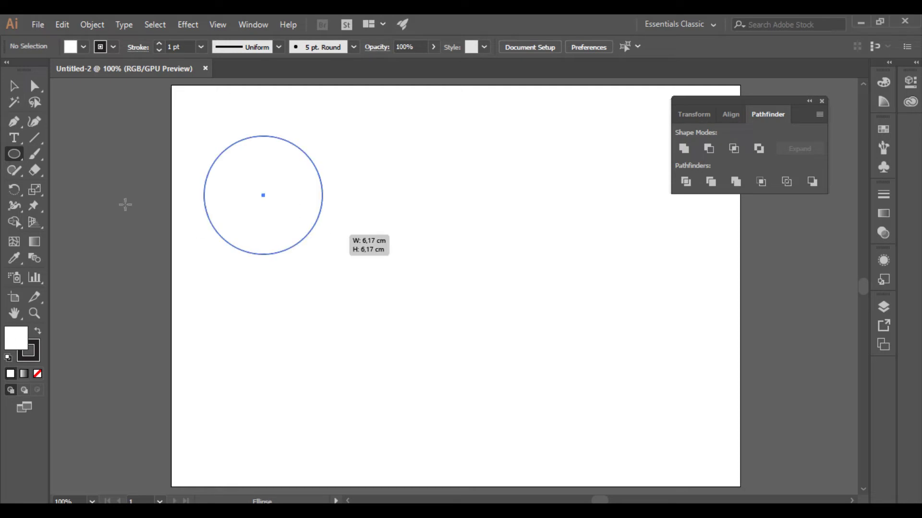
left_click(14, 86)
left_click_drag(256, 164, 344, 187)
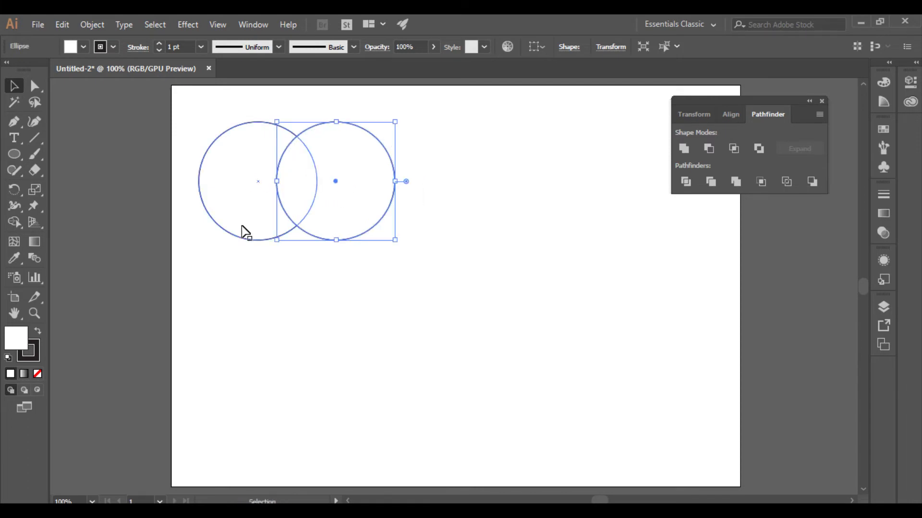
- Fill the left circle with red
left_click(216, 199)
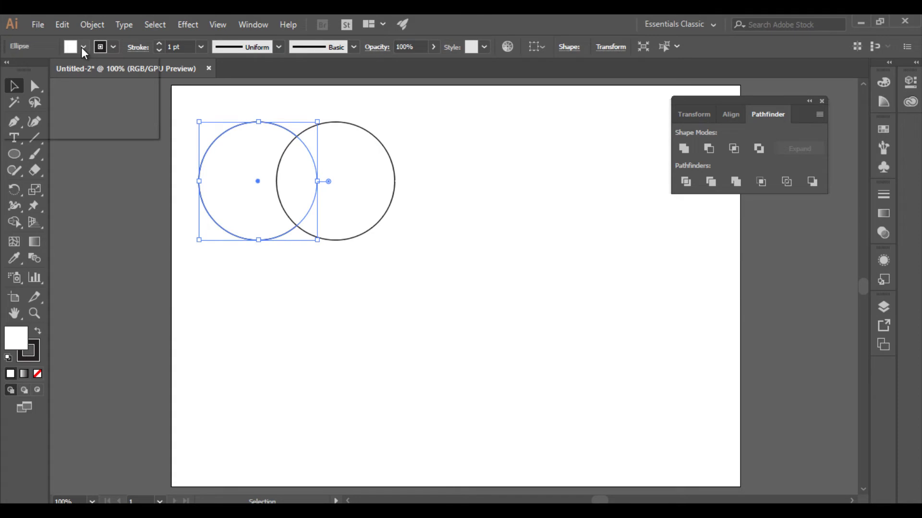
left_click(83, 46)
left_click(51, 73)
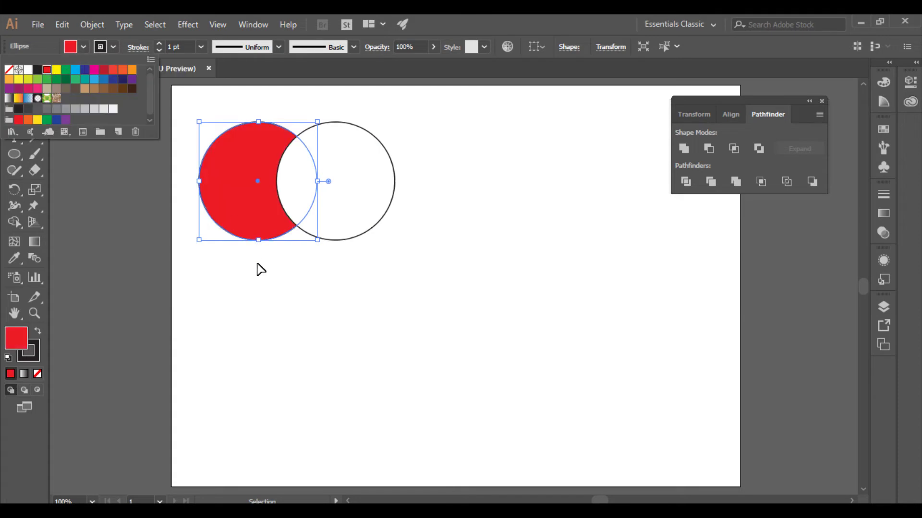
left_click(263, 274)
- Fill the right circle with light blue
left_click(343, 210)
left_click(82, 47)
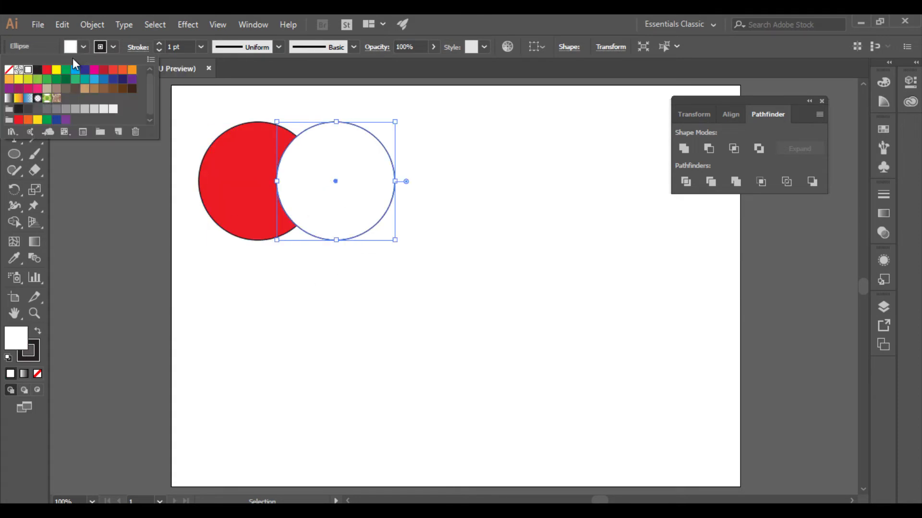
left_click(76, 70)
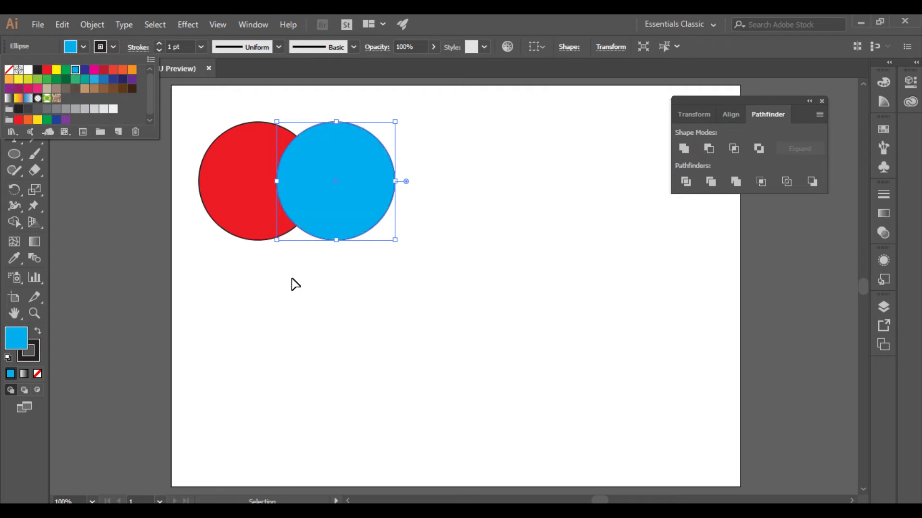
left_click(294, 278)
left_click(310, 307)
- Fill the right circle with yellow
left_click(333, 181)
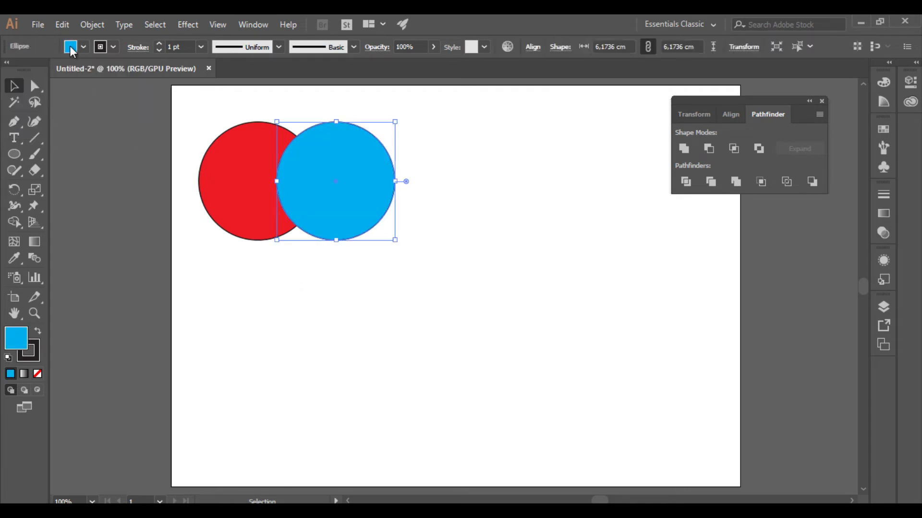
left_click(83, 47)
left_click(57, 70)
left_click(342, 291)
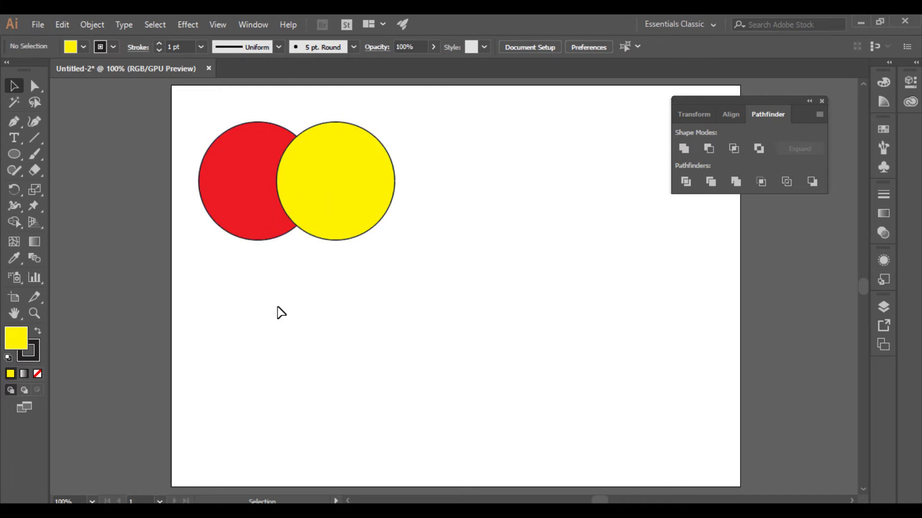
- Duplicate the overlapping red and yellow circles to the artboard's lower-left corner and scale the copy down to under half size
left_click_drag(209, 261, 404, 145)
left_click_drag(343, 199, 345, 385)
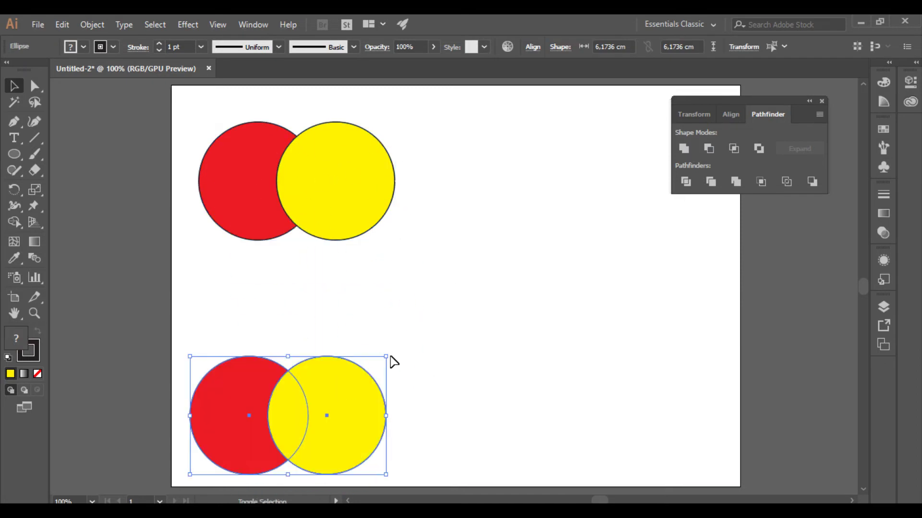
left_click_drag(389, 355, 283, 420)
left_click(336, 355)
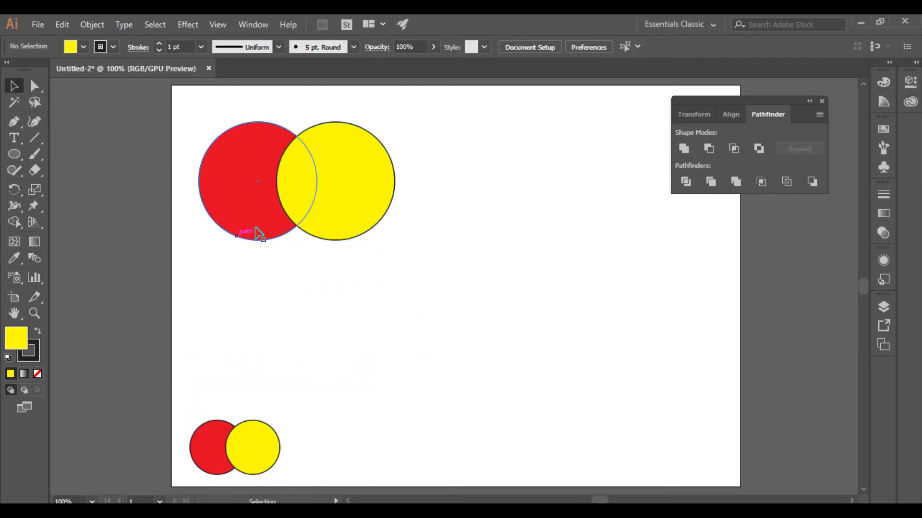
- Scale the original red and yellow pair down to circles about 4.83 cm across and move it toward the artboard's upper-left corner
left_click_drag(186, 107, 355, 146)
left_click_drag(328, 179, 331, 133)
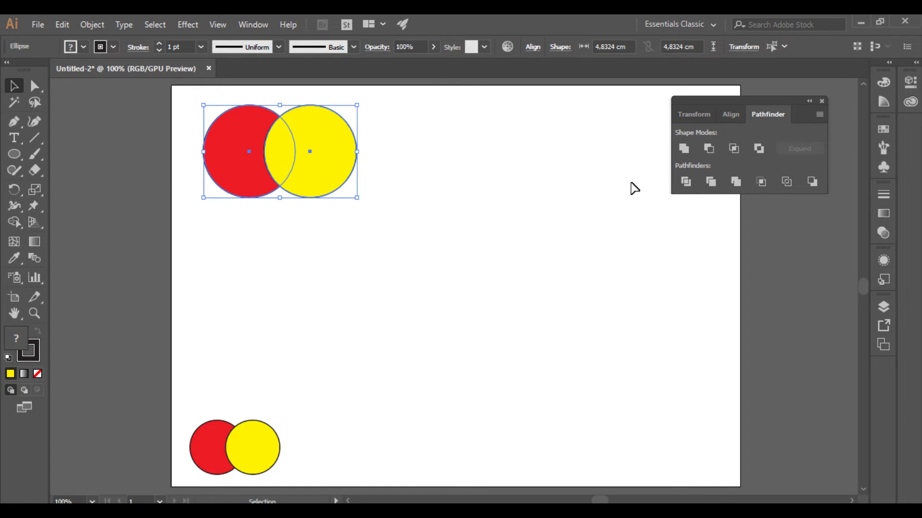
left_click(480, 221)
left_click_drag(192, 212, 359, 145)
left_click(263, 252)
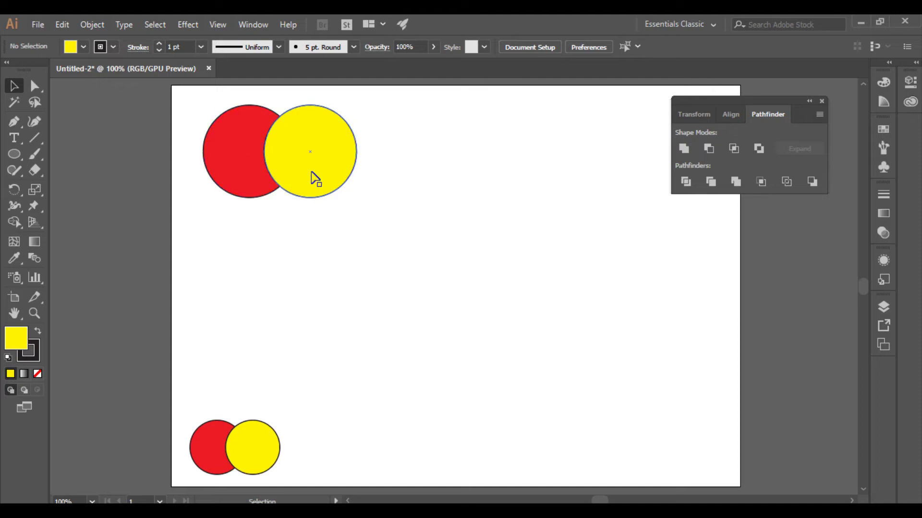
- Try the Pathfinder Unite mode on the large red and yellow circles and undo it
left_click_drag(219, 221, 324, 162)
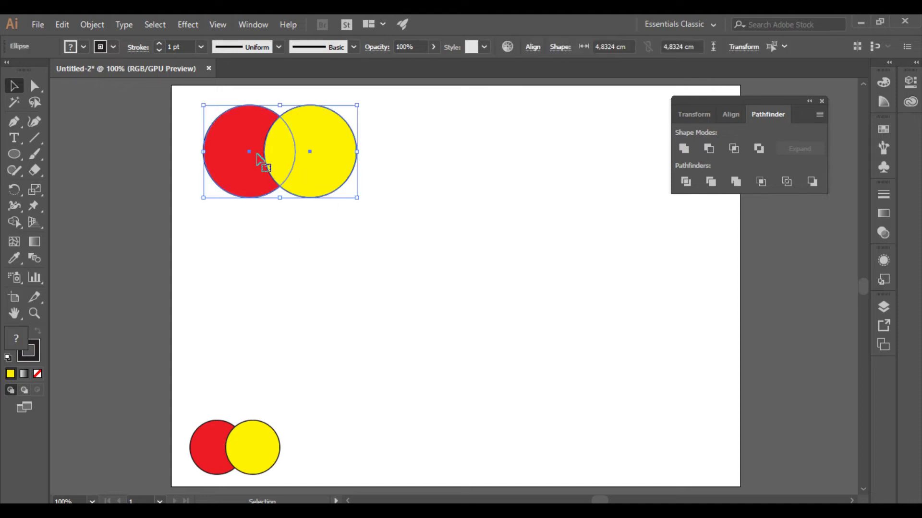
left_click(683, 149)
left_click(436, 224)
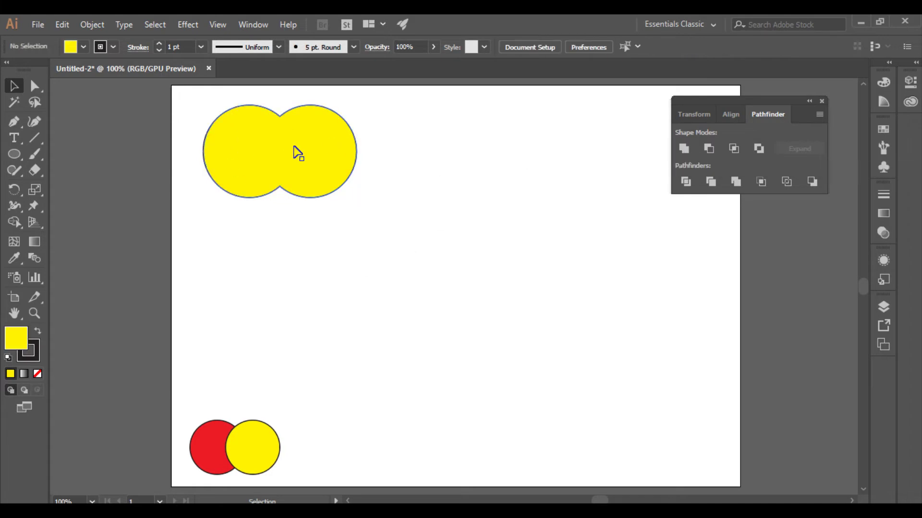
left_click(293, 177)
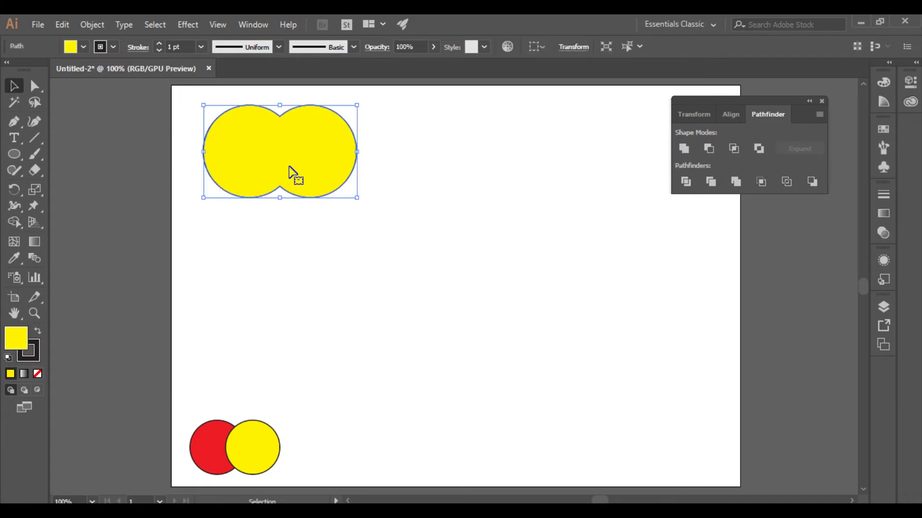
key("ctrl+z")
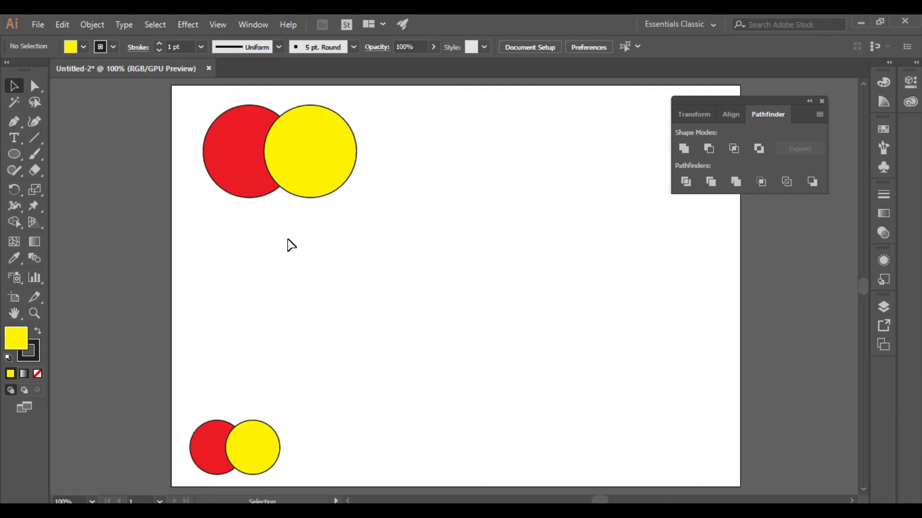
- Draw a large rectangle beside the upper circle pair and fill it with light blue
left_click(15, 154)
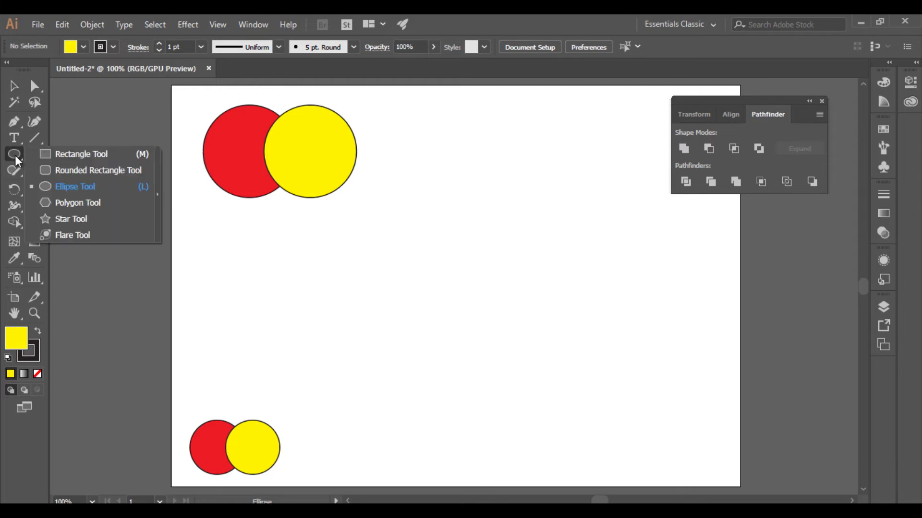
left_click(73, 155)
left_click_drag(370, 111, 724, 327)
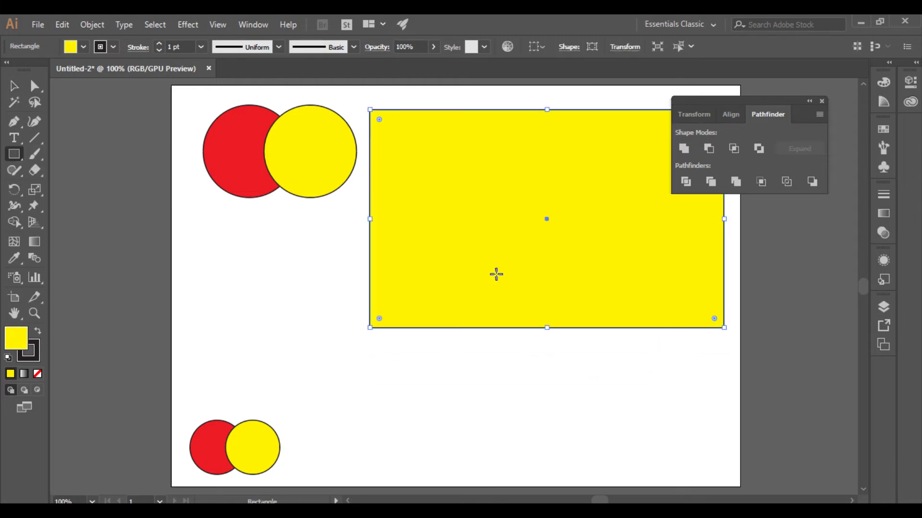
left_click(83, 46)
left_click(76, 72)
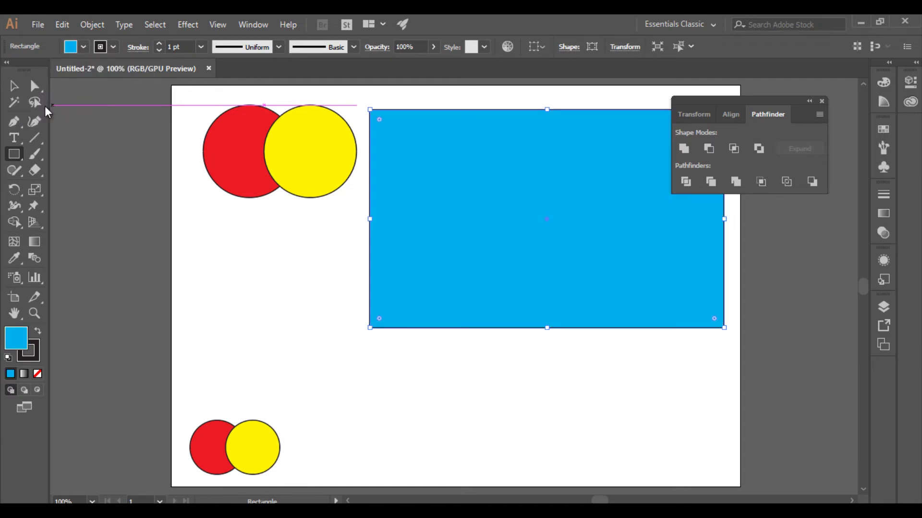
- Draw five overlapping circles of different sizes in a cloud arrangement in the upper-left part of the blue rectangle
left_click_drag(14, 154, 50, 191)
left_click_drag(404, 157, 456, 208)
left_click_drag(436, 133, 504, 219)
left_click_drag(462, 143, 529, 196)
left_click(10, 88)
left_click(420, 422)
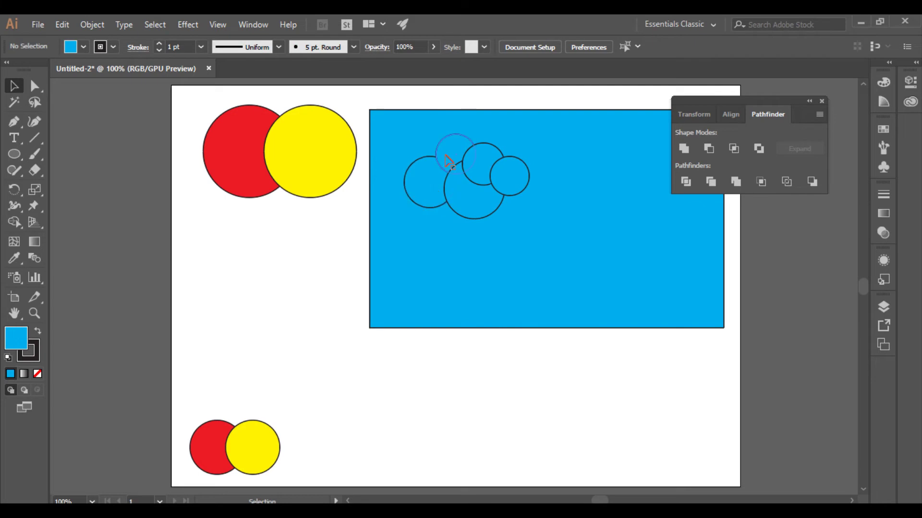
- Fill the five cloud circles with the light grey C=0 M=0 Y=0 K=5 swatch and remove their stroke
left_click(491, 178)
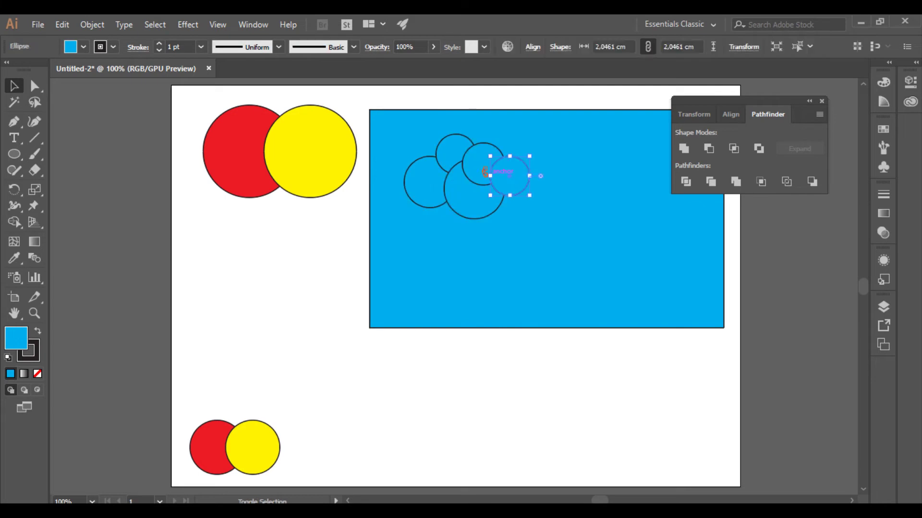
left_click(482, 170, "shift")
left_click(473, 211, "shift")
left_click(444, 148, "shift")
left_click(428, 183, "shift")
left_click(84, 47)
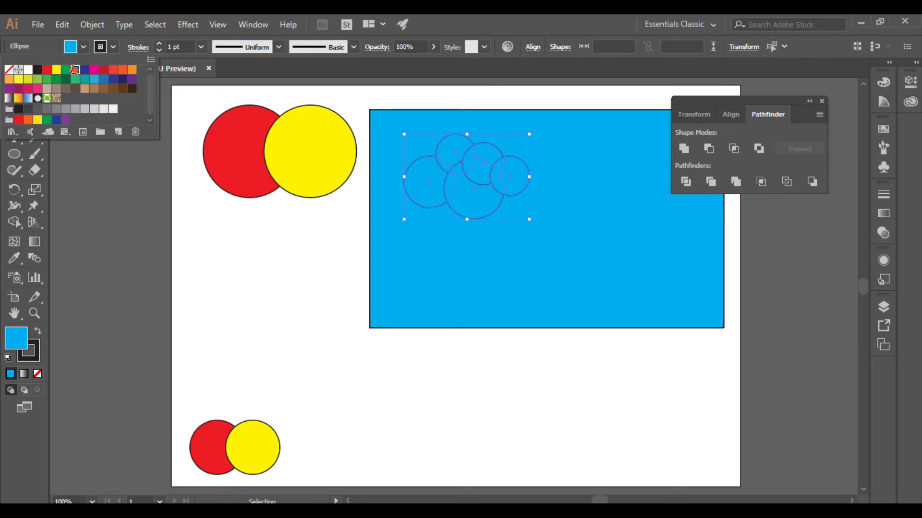
left_click(114, 110)
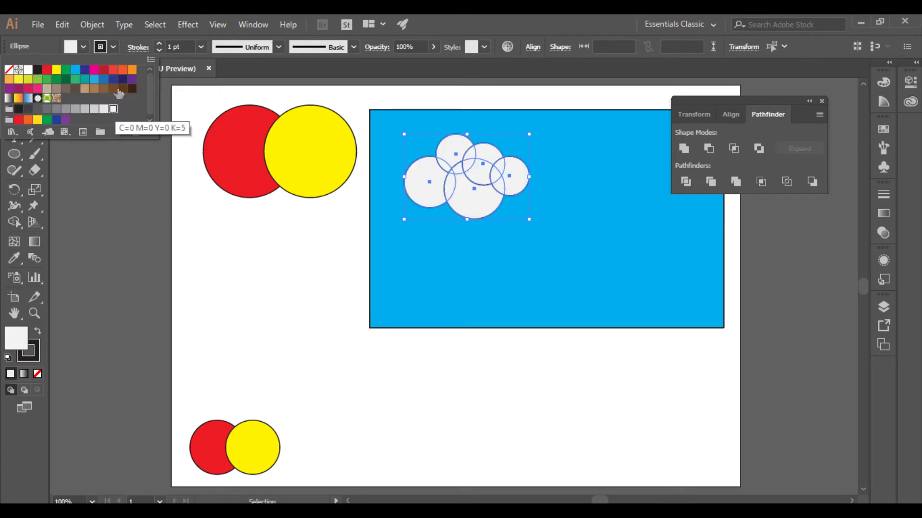
left_click(113, 48)
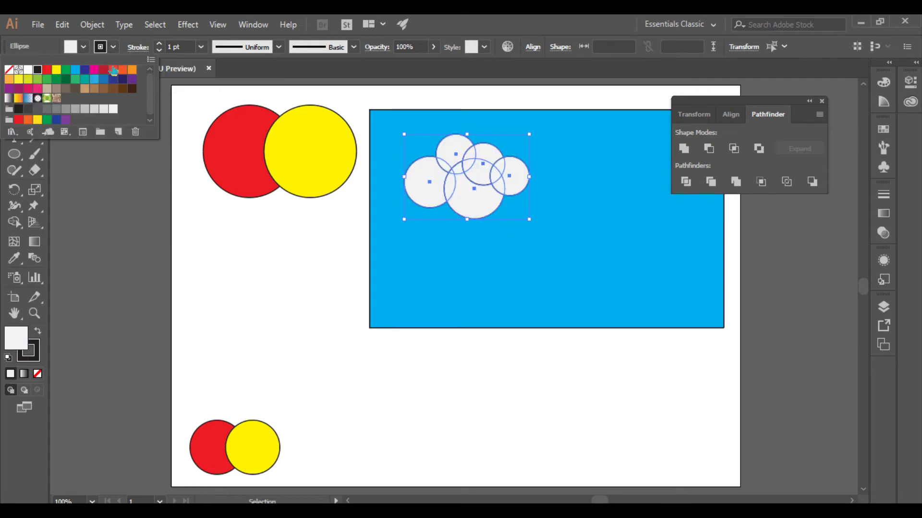
left_click(9, 70)
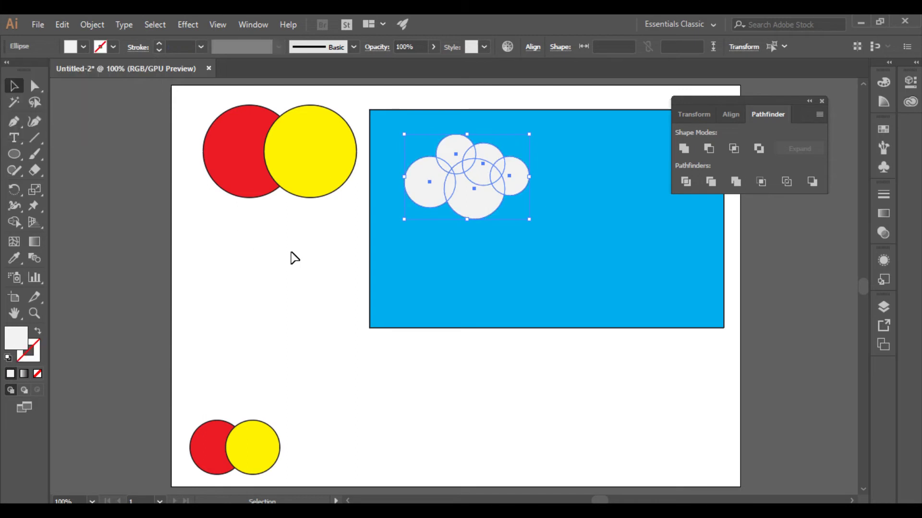
left_click(448, 399)
- Change the fill of all five cloud circles to near-white fdffff
left_click(432, 189)
left_click(471, 200, "shift")
left_click(517, 186, "shift")
left_click(491, 156, "shift")
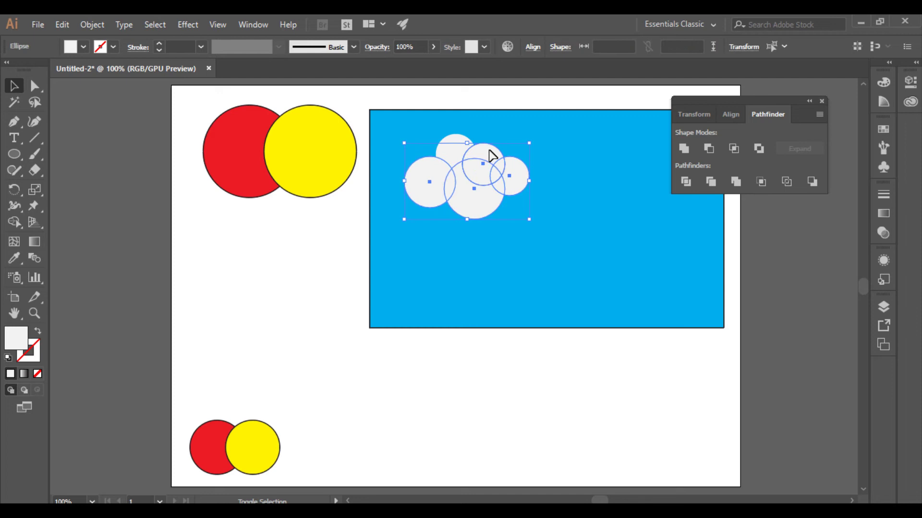
left_click(455, 140, "shift")
double_click(18, 338)
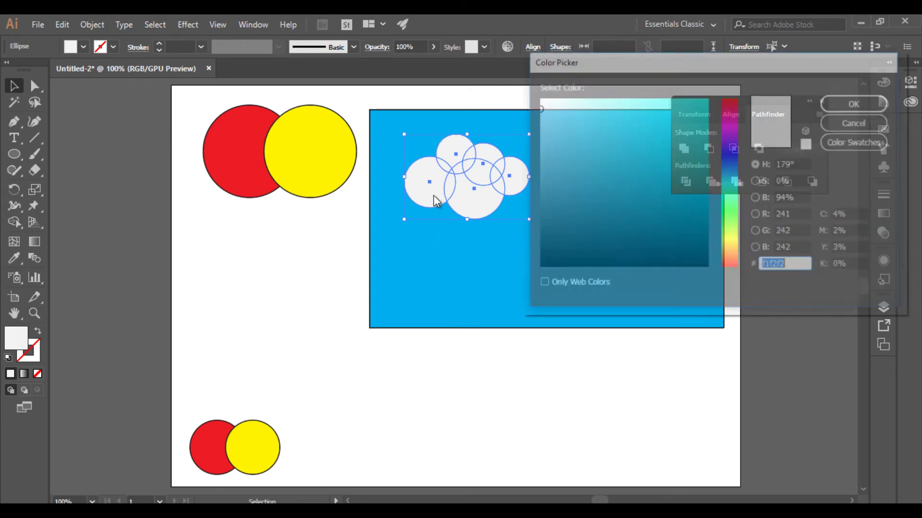
left_click_drag(551, 109, 538, 98)
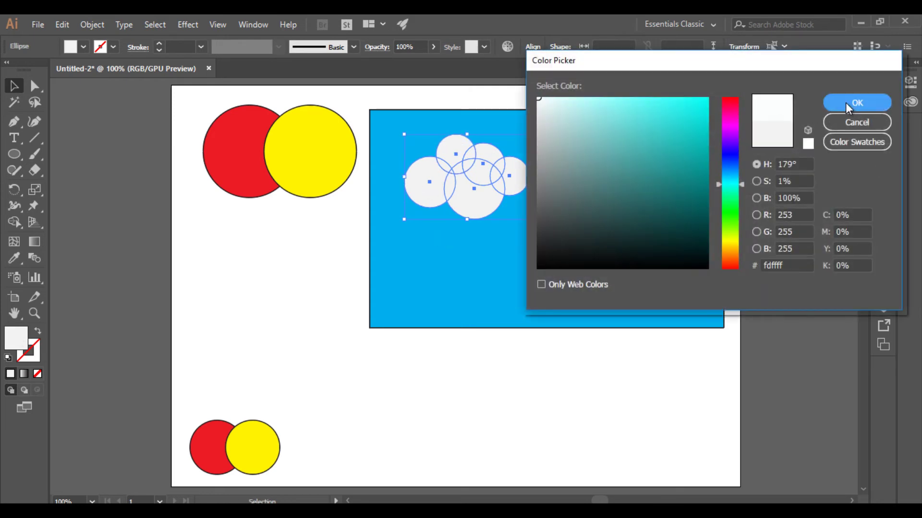
left_click(857, 102)
left_click(227, 325)
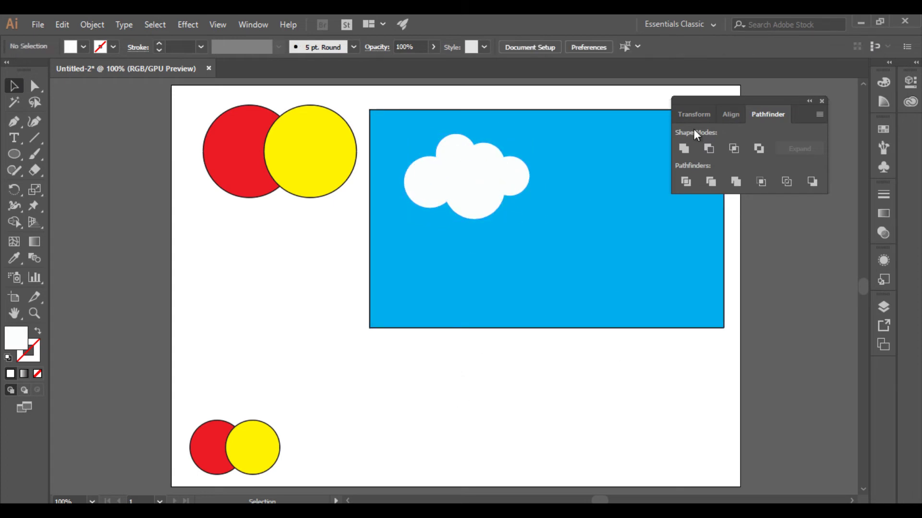
- Expand Layer 1 to its individual objects and examine the entries for the five separate cloud circles
left_click_drag(719, 97, 732, 89)
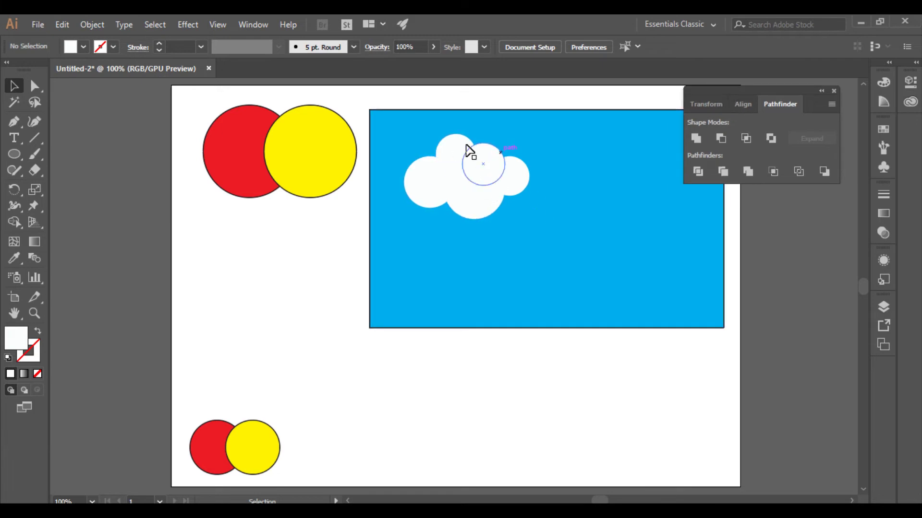
left_click(433, 184)
left_click(340, 231)
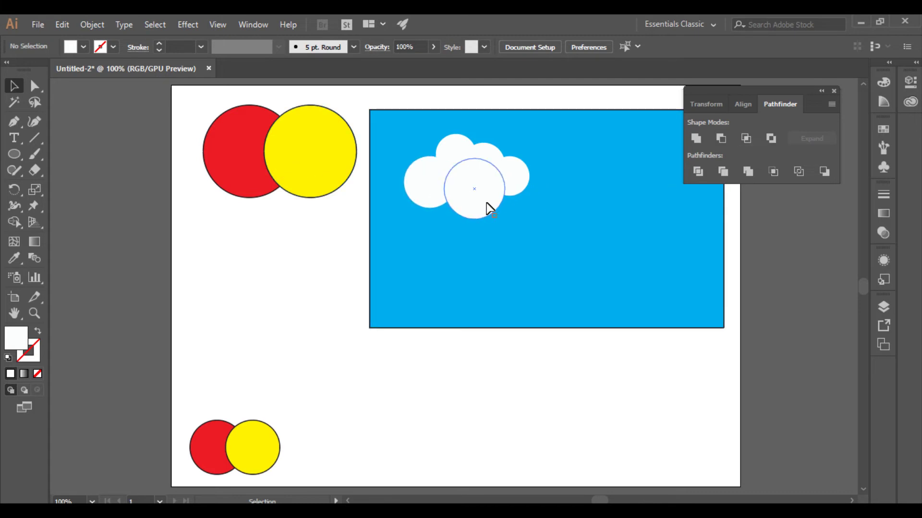
left_click(880, 307)
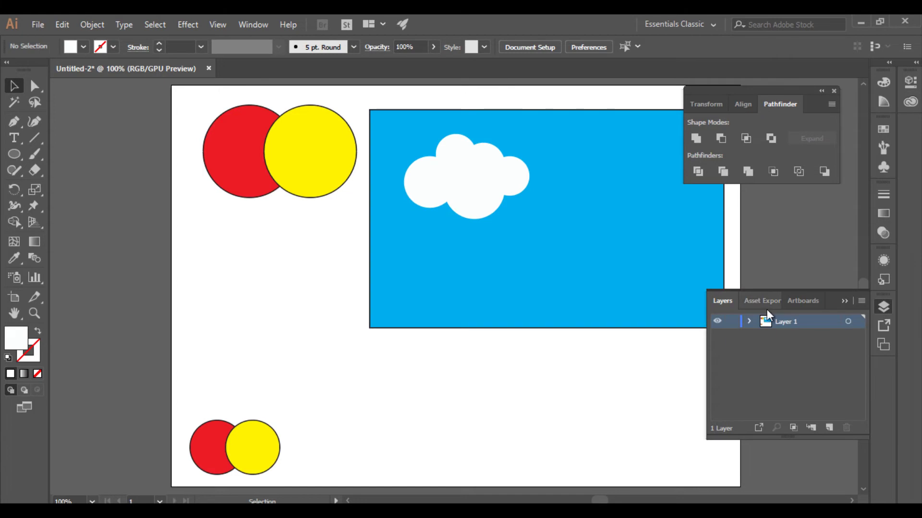
left_click(750, 320)
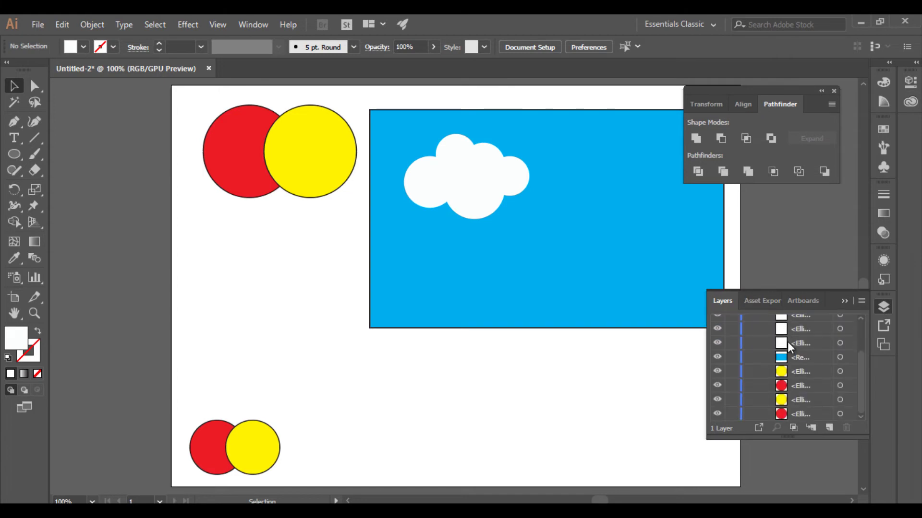
scroll(791, 371, "down", 1)
scroll(792, 371, "down", 1)
scroll(793, 372, "up", 2)
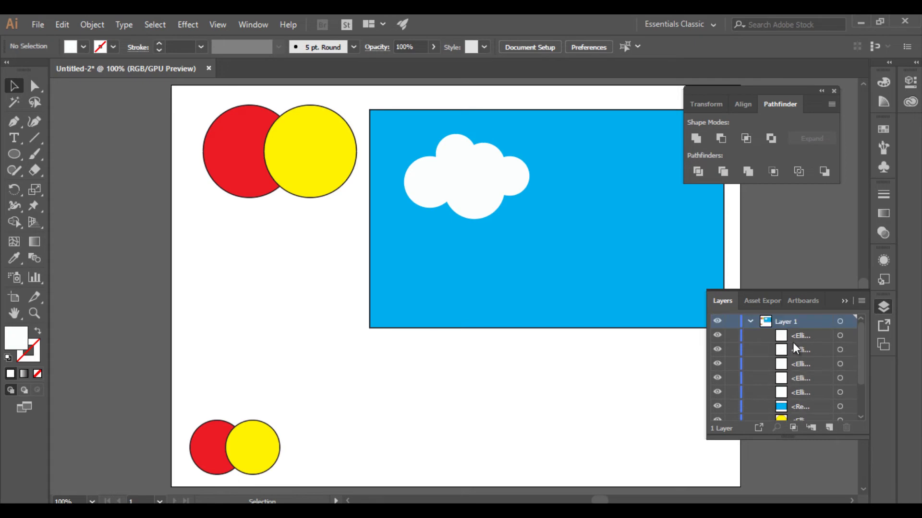
left_click(795, 338)
left_click(795, 347)
left_click(795, 361)
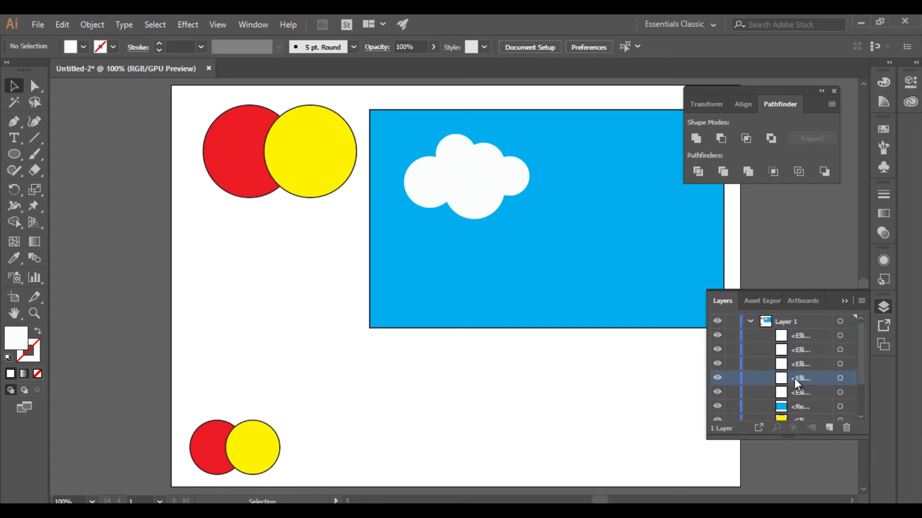
left_click(794, 378)
left_click(795, 391)
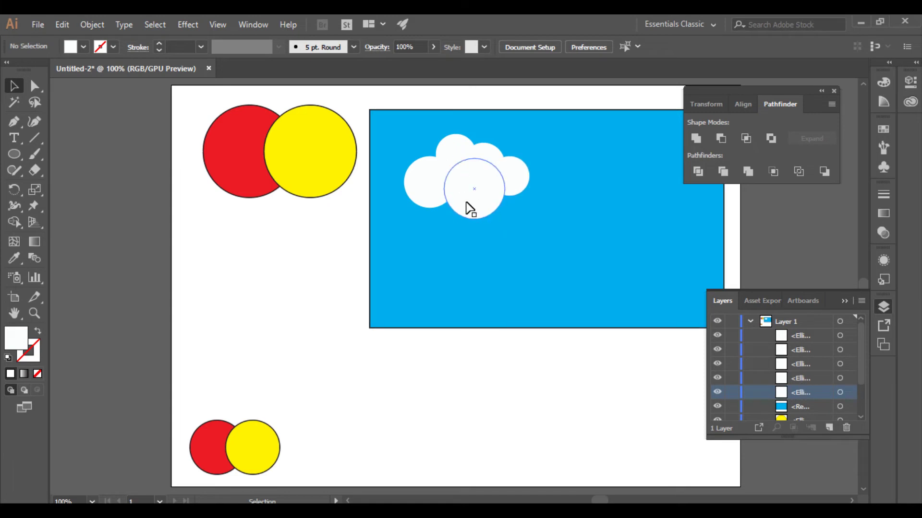
- Select all five cloud circles and merge them into a single cloud shape with the Unite shape mode
left_click(428, 183)
left_click(454, 153, "shift")
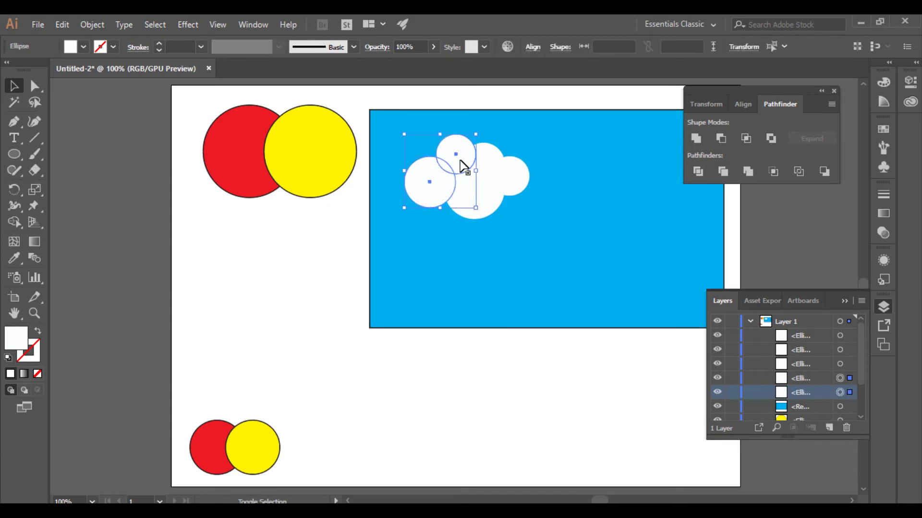
left_click(483, 201, "shift")
left_click(487, 158, "shift")
left_click(518, 175, "shift")
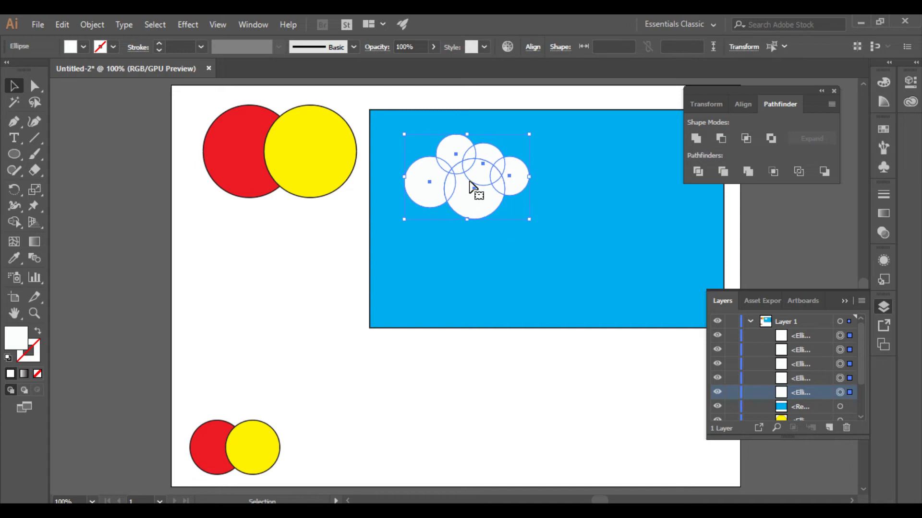
left_click(696, 139)
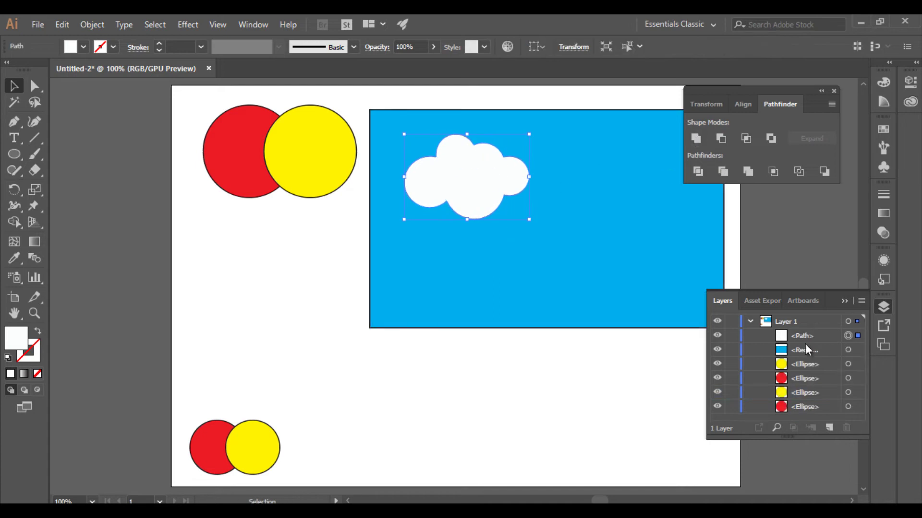
key("ctrl+shift+a")
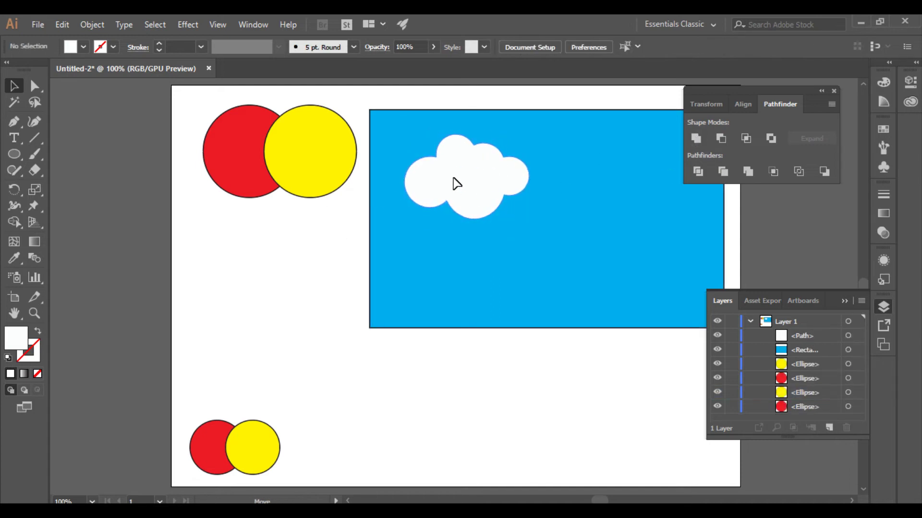
- Move the united cloud slightly up and to the left inside the blue rectangle
left_click_drag(465, 189, 449, 177)
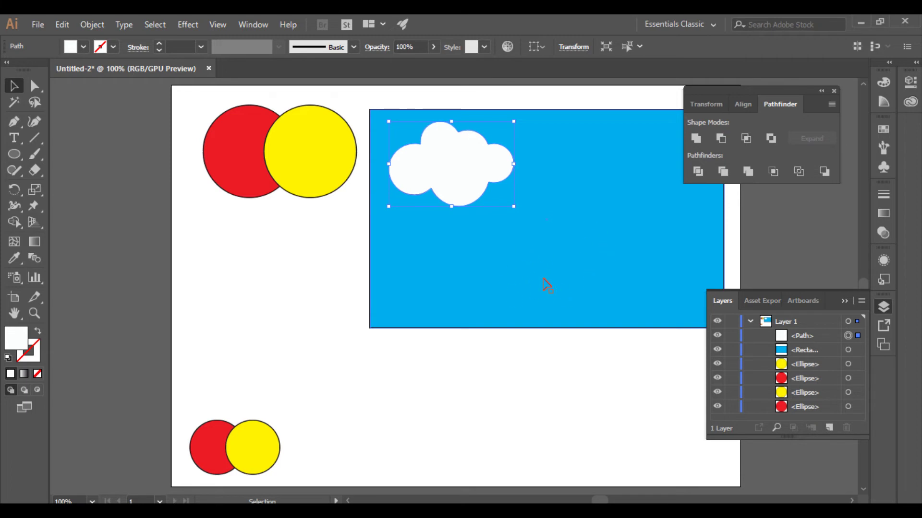
left_click(333, 243)
left_click(435, 158)
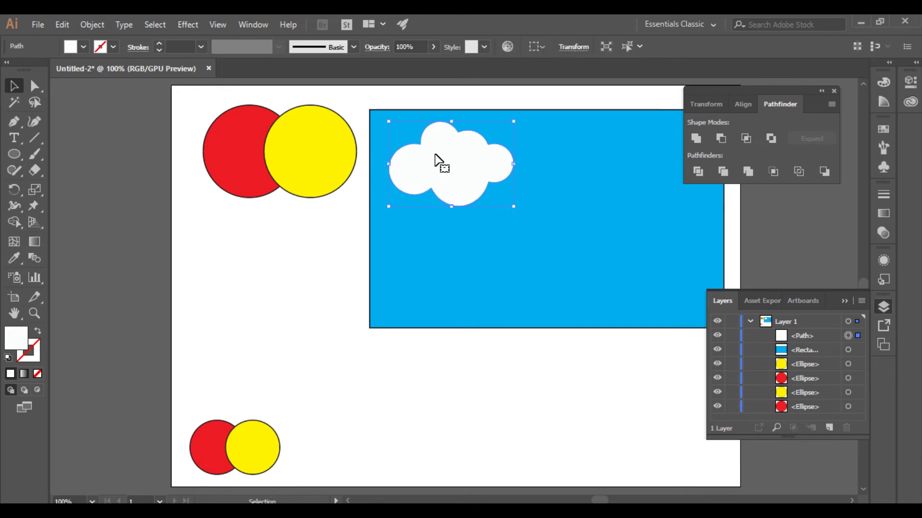
left_click(344, 307)
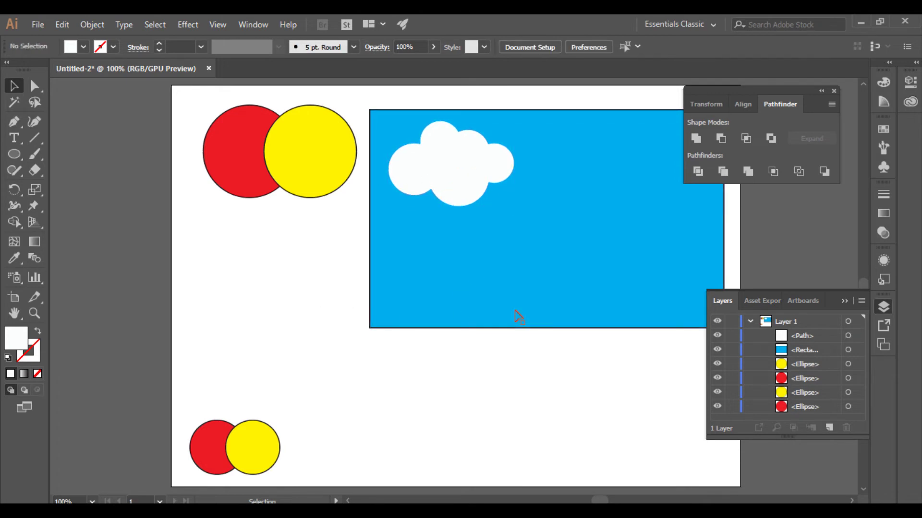
- Delete the cloud and the blue rectangle
left_click(464, 186)
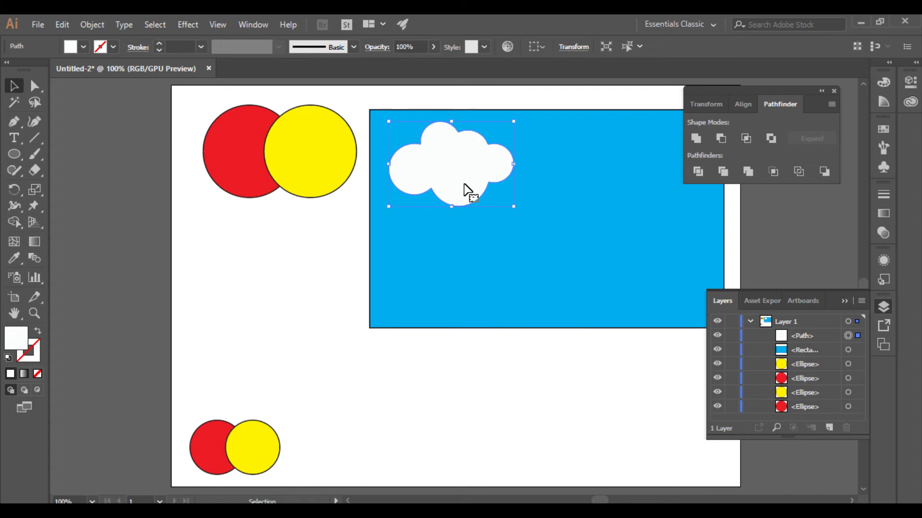
key("Delete")
left_click(464, 185)
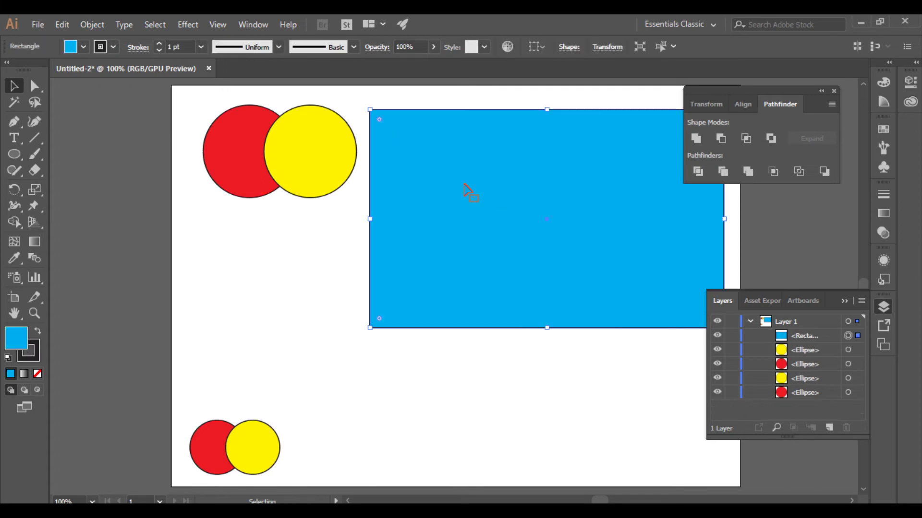
key("Delete")
left_click(261, 156)
left_click(307, 154, "shift")
left_click(550, 198)
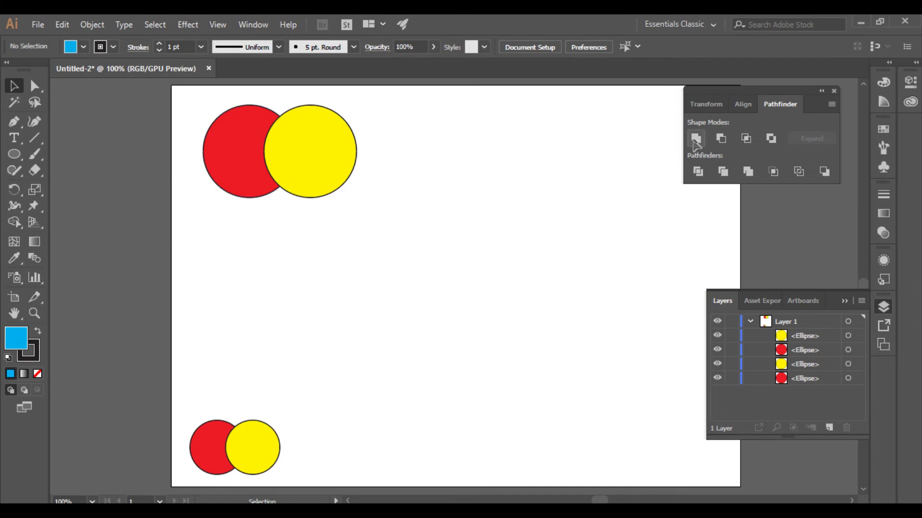
left_click_drag(229, 216, 315, 177)
left_click(293, 240)
- Draw a circle about 7.97 cm across to the right of the upper circle pair, fill it with black and nudge it up
left_click(14, 154)
left_click_drag(398, 149, 524, 300)
left_click(14, 87)
left_click(84, 48)
left_click(37, 70)
left_click(253, 255)
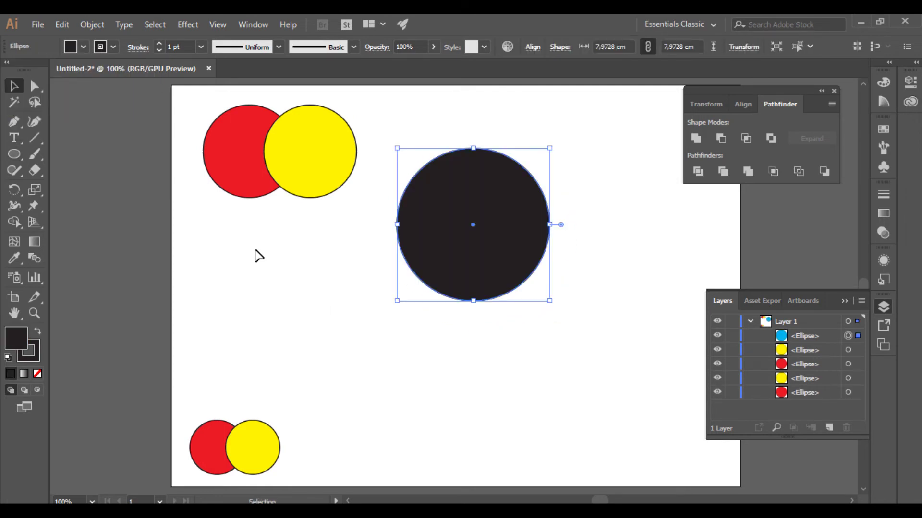
left_click(407, 287)
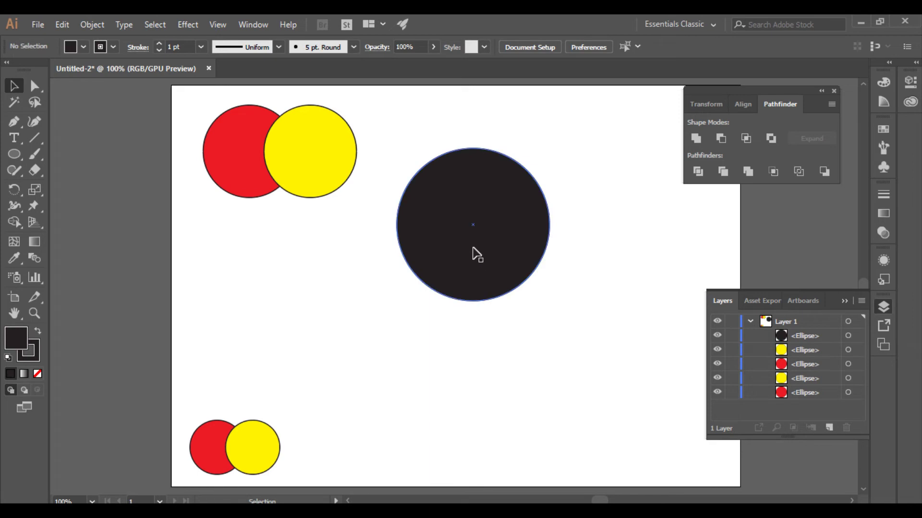
left_click_drag(475, 253, 486, 238)
- Unite the upper red and yellow circles, then move the merged shape down and scale it smaller
left_click_drag(206, 203, 327, 192)
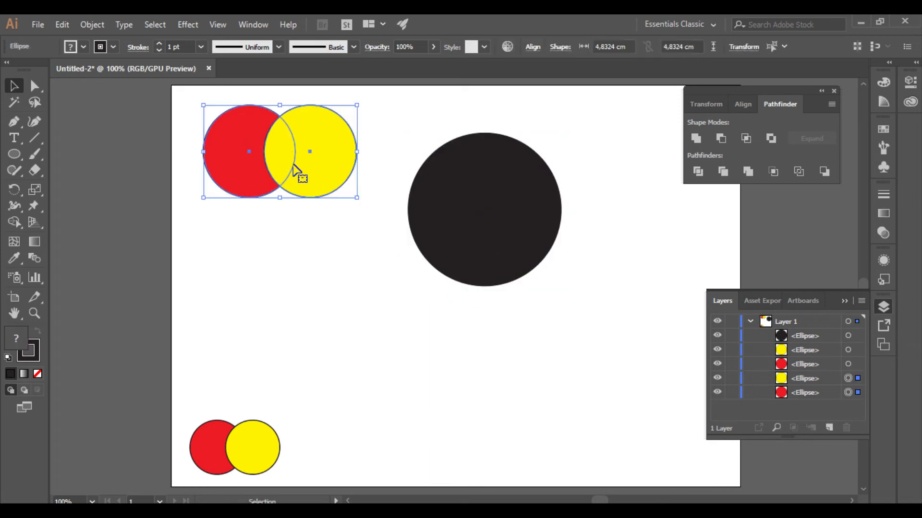
left_click(695, 139)
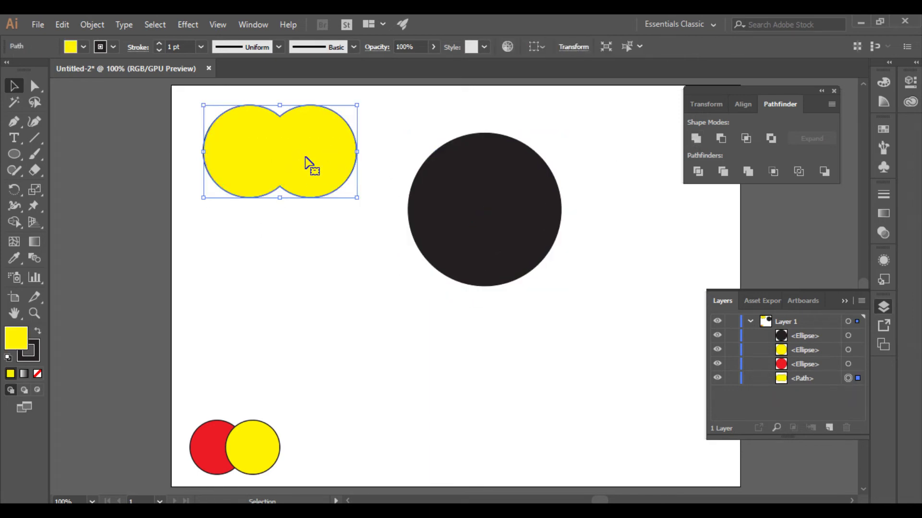
left_click_drag(308, 160, 325, 183)
left_click_drag(373, 127, 341, 147)
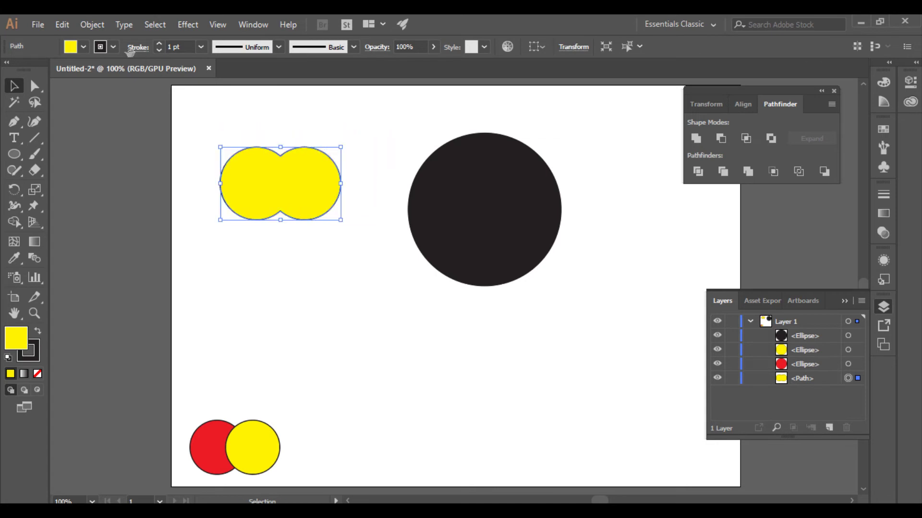
- Change the merged double-circle shape's fill to white
left_click(84, 45)
left_click(112, 109)
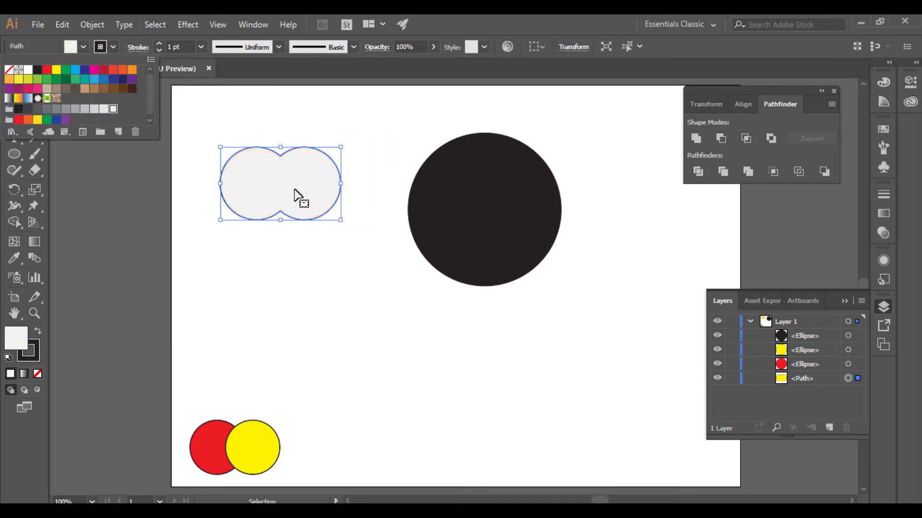
left_click(30, 73)
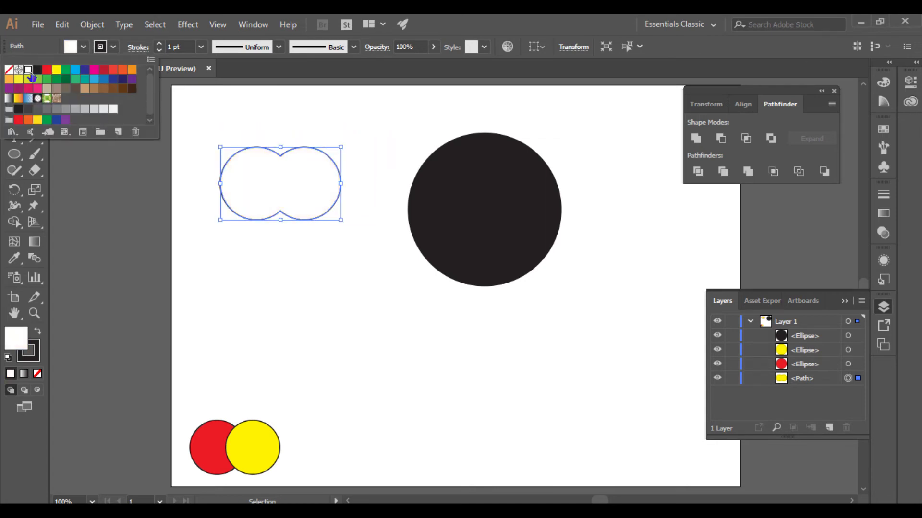
- Place the white double-circle shape over the upper part of the black circle and send the black circle to the back
left_click_drag(300, 178, 502, 187)
right_click(454, 159)
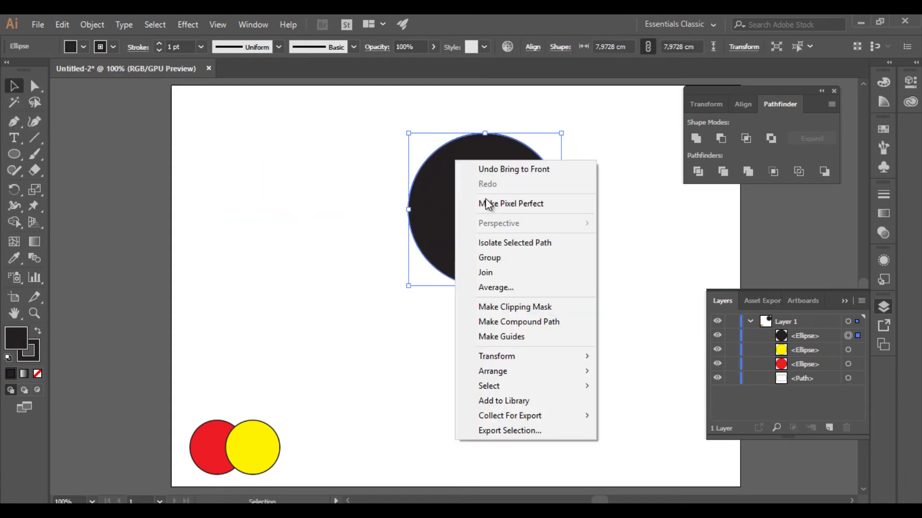
mouse_move(549, 372)
left_click(648, 415)
left_click(383, 329)
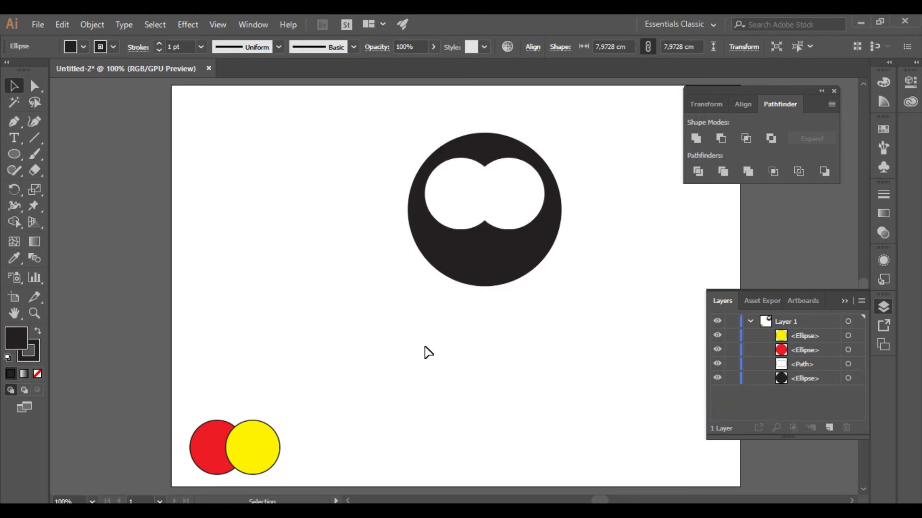
- Draw two small black circles side by side on the white shape as eye pupils
left_click(21, 148)
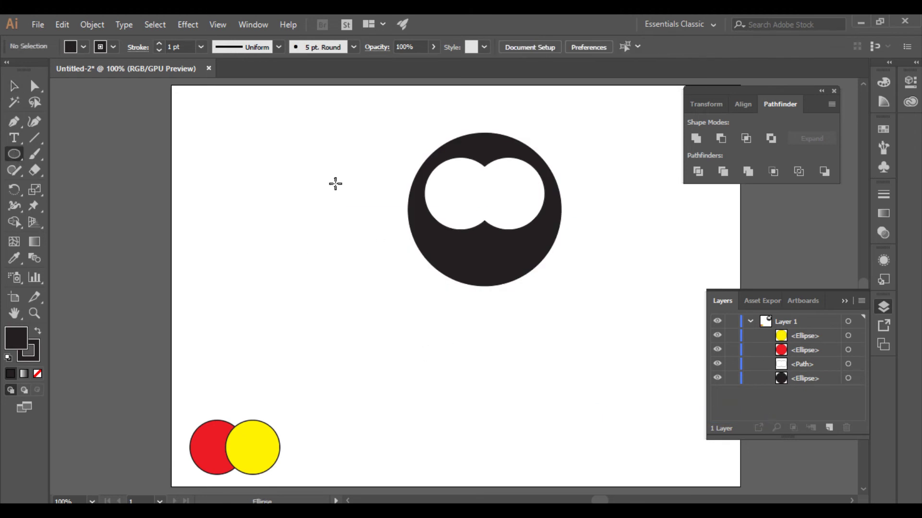
mouse_move(326, 183)
left_mouse_down()
mouse_move(347, 203)
mouse_move(442, 192)
mouse_move(497, 198)
left_mouse_up()
key("v")
left_click(298, 222)
left_click(280, 220)
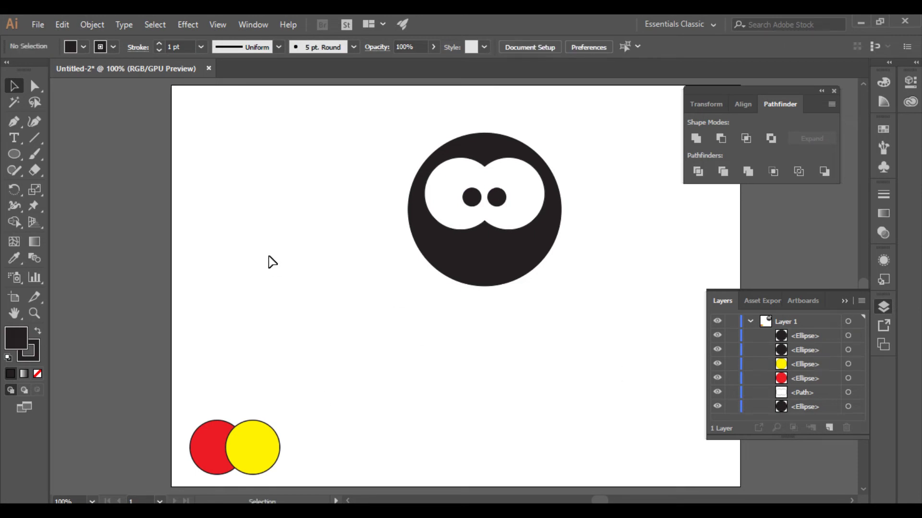
- Undo the eye construction back to the separate upper red and yellow circles and delete the large black circle
left_click(500, 202)
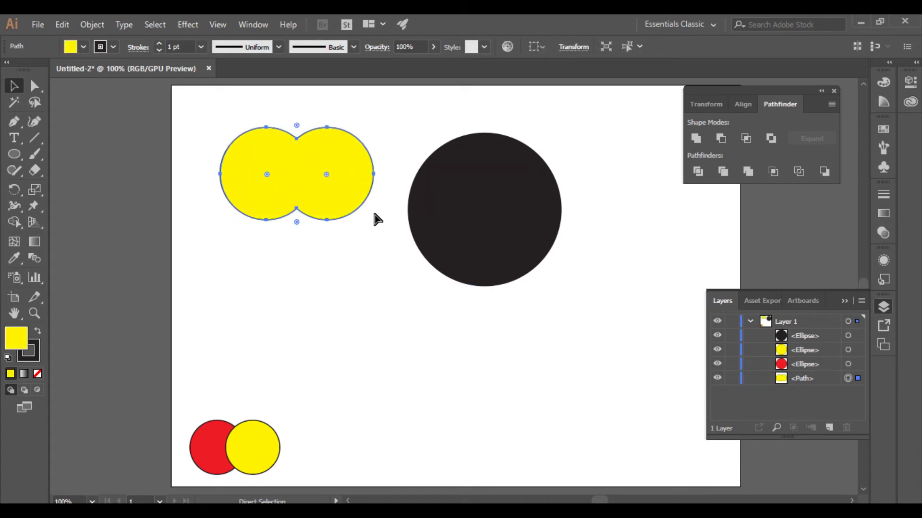
key("ctrl+z")
key("v")
left_click(473, 243)
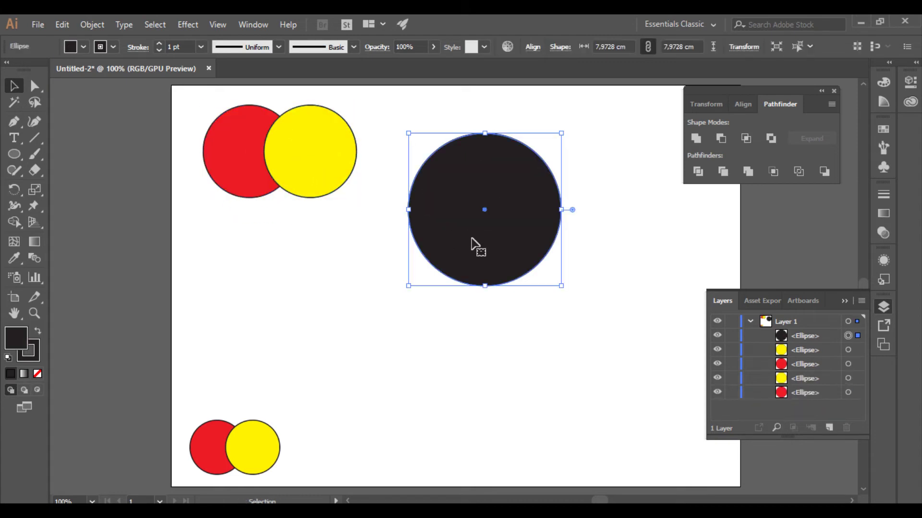
key("Delete")
- Select the upper red and yellow circles and merge them with the Unite shape mode
left_click(214, 165)
left_click(321, 158, "shift")
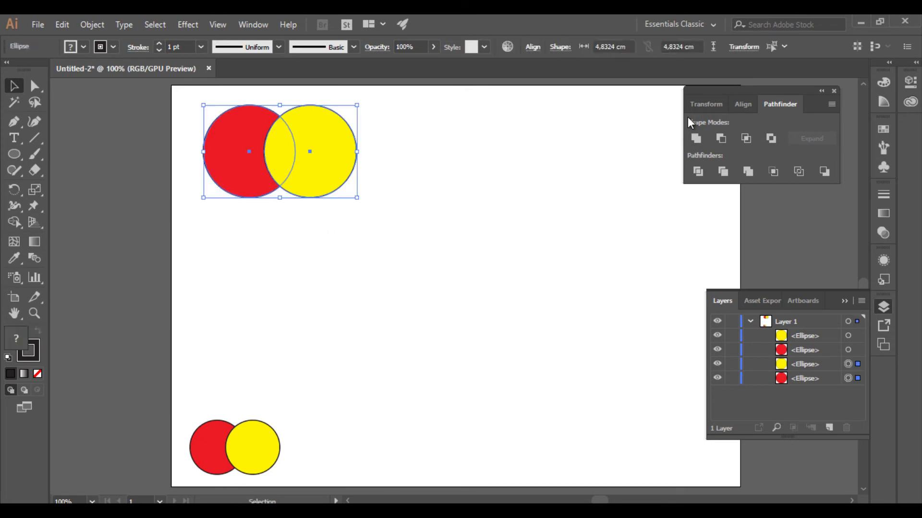
left_click(696, 139)
left_click(430, 194)
- Duplicate the small red and yellow circle pair, enlarge the copy and place it to the right of the united shape
left_click_drag(200, 387, 472, 173)
left_click_drag(482, 205, 552, 248)
left_click_drag(502, 191, 493, 143)
left_click(381, 263)
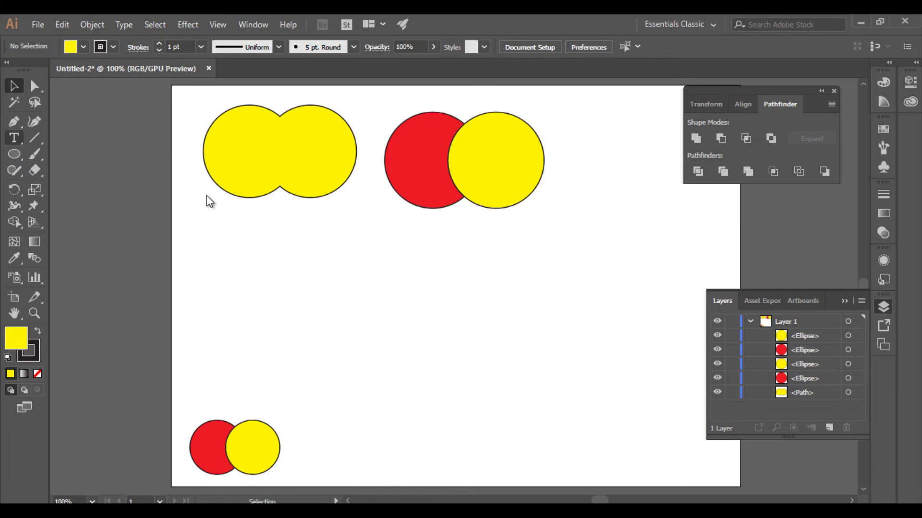
- Add the text label "Unite" just below the united yellow shape
left_click(13, 138)
left_click(228, 207)
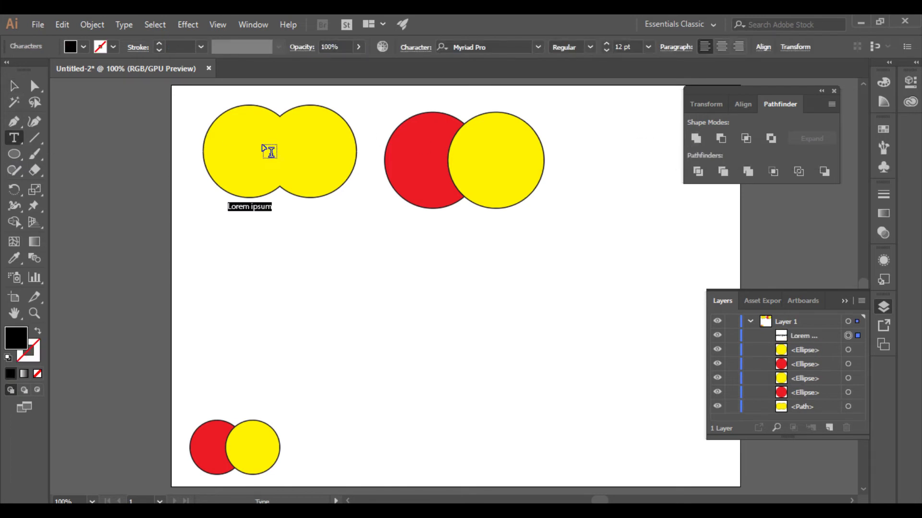
type("Unite")
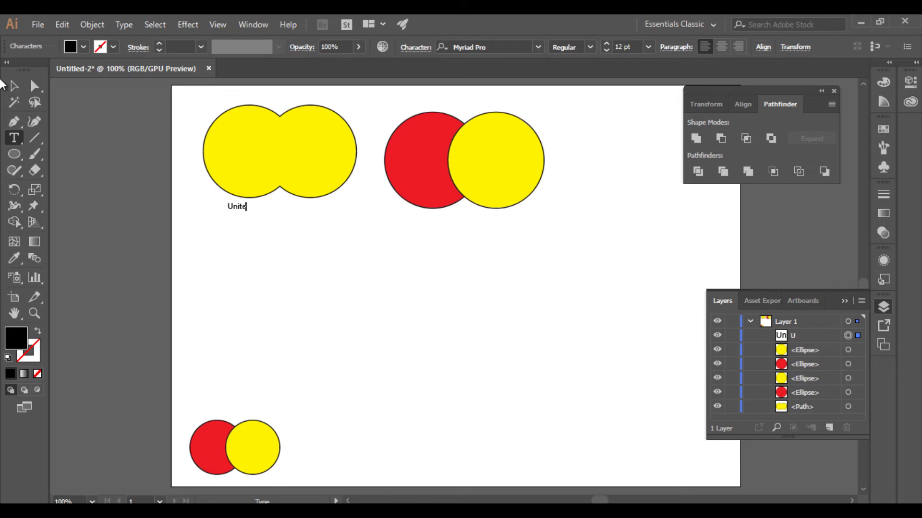
- Enlarge the "Unite" label and place it inside the lower middle of the united yellow shape
left_click(14, 86)
left_click(244, 212)
left_click(250, 214)
left_click_drag(251, 215, 302, 163)
key("ctrl+z")
left_click(294, 227)
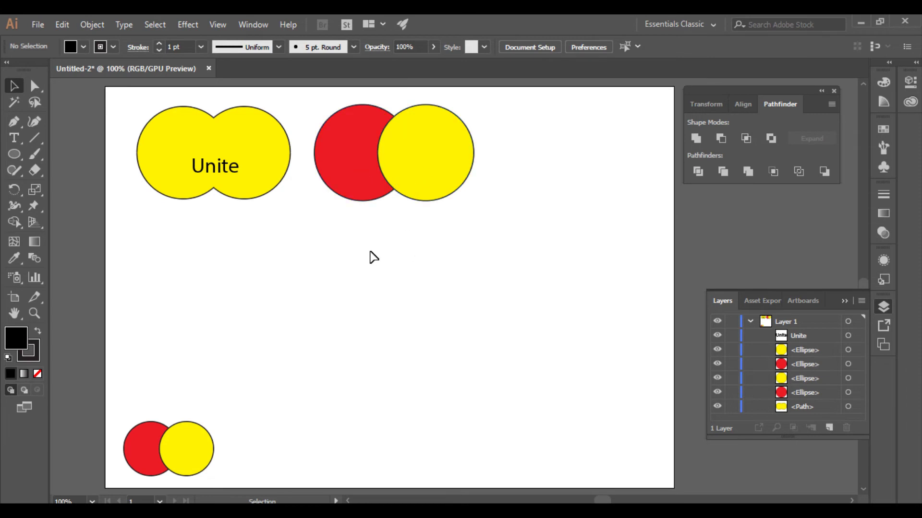
- Pull the yellow circle off the upper red circle and move it back so the two overlap slightly less than before
left_click(419, 174)
left_click(358, 174)
left_click(425, 171)
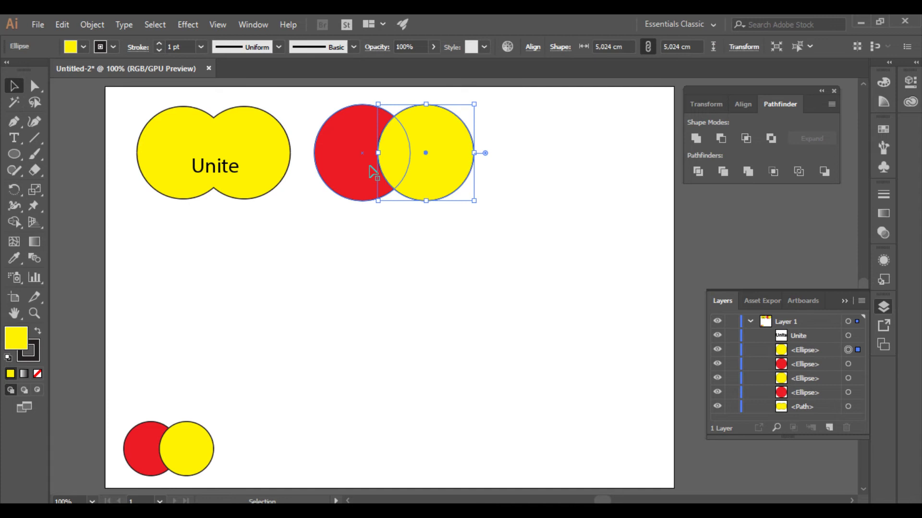
left_click(379, 251)
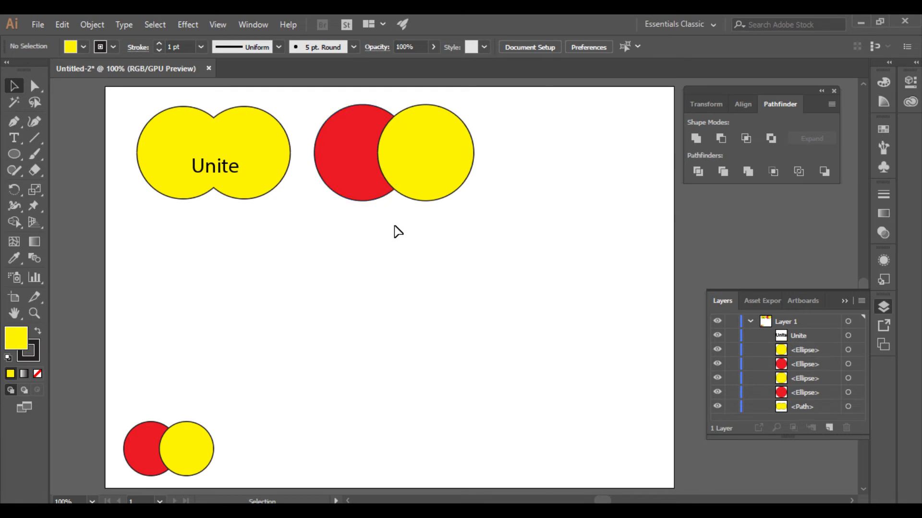
left_click_drag(432, 155, 472, 164)
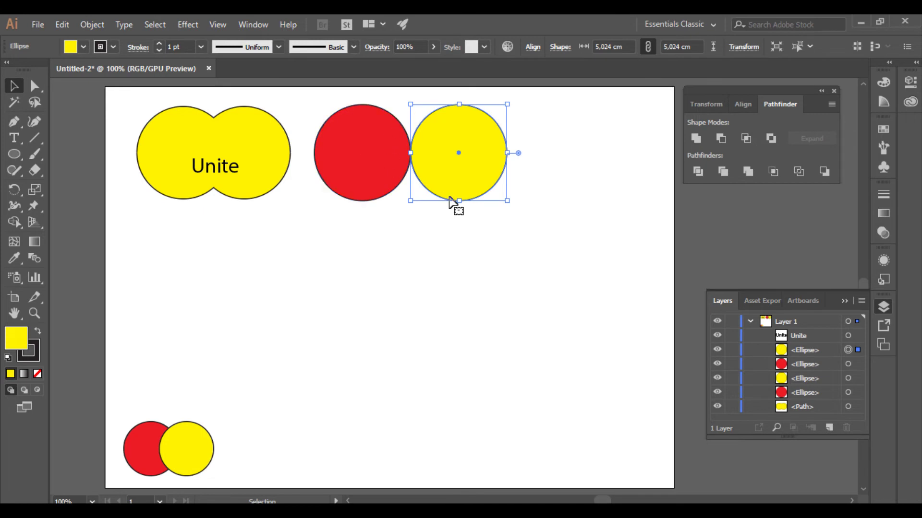
left_click_drag(452, 173, 422, 173)
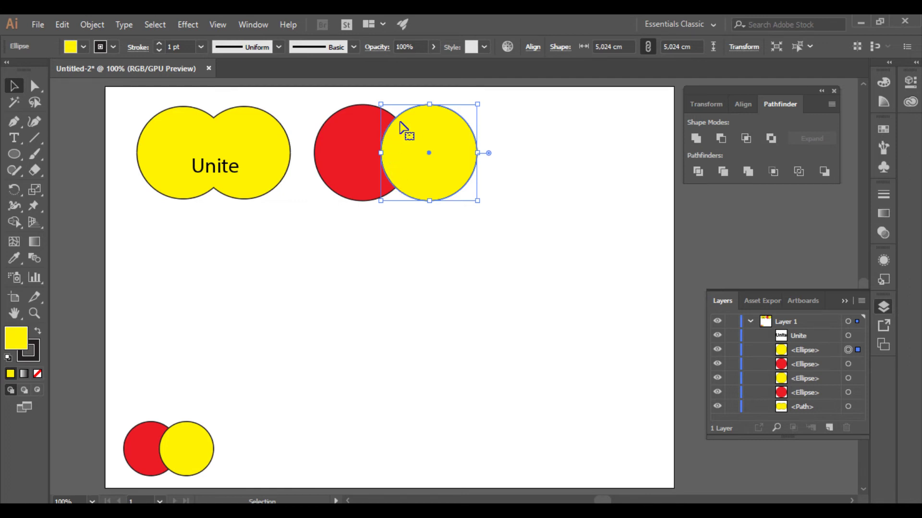
- Try subtracting the upper yellow circle from the red one with the Minus Front shape mode, and undo it
left_click(361, 152, "shift")
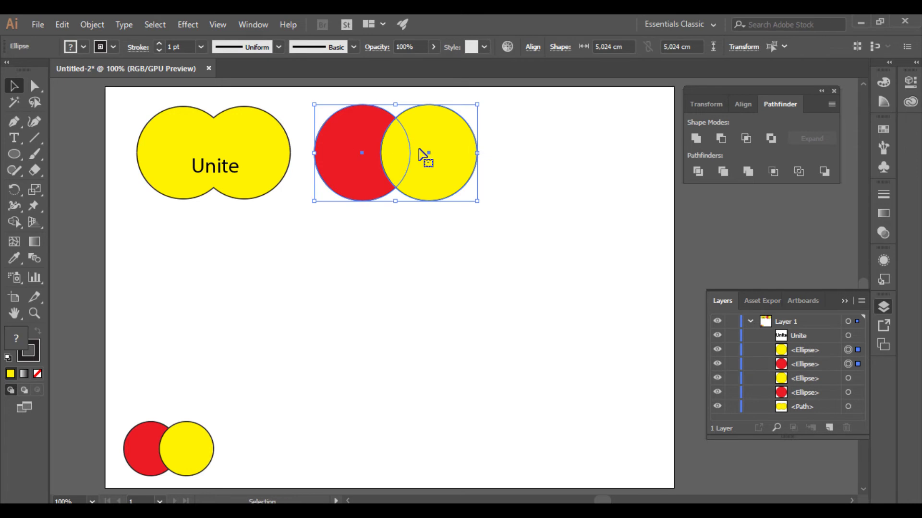
left_click(719, 138)
left_click(535, 212)
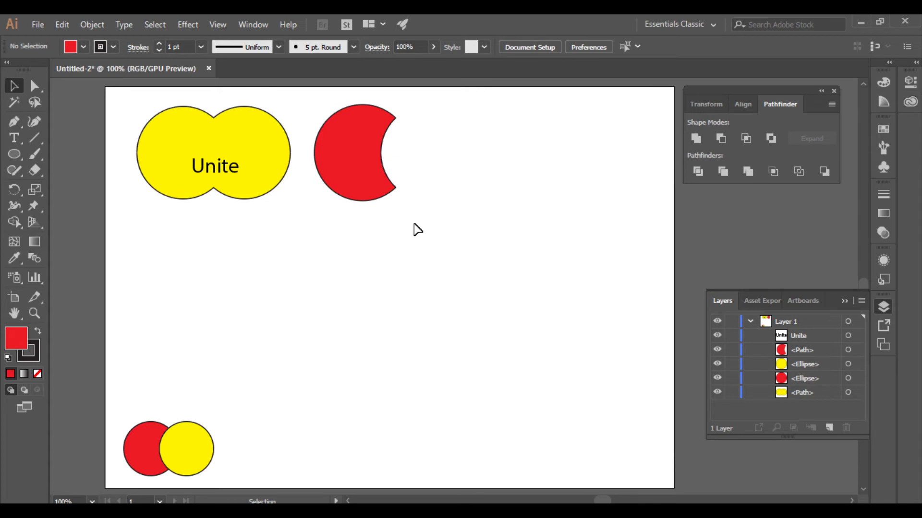
key("ctrl+z")
left_click(387, 228)
- Separate the yellow circle from the upper red circle and return it to its overlapping position
left_click_drag(417, 185, 453, 185)
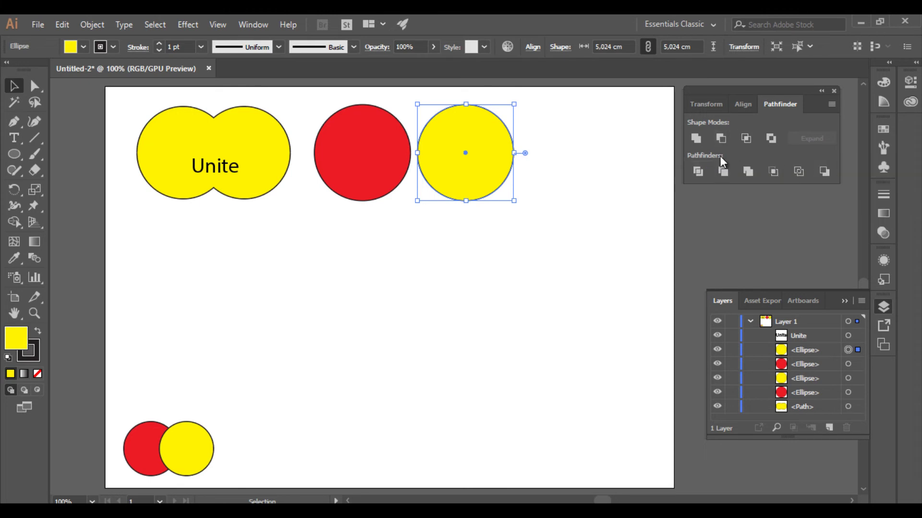
left_click_drag(446, 160, 420, 172)
left_click(425, 238)
left_click(425, 212)
key("ctrl+z")
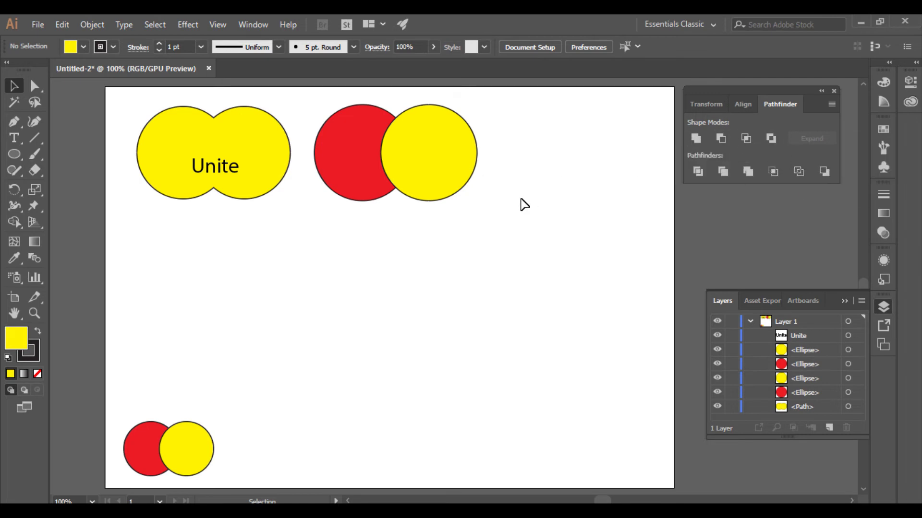
- Move the upper red and yellow circle pair slightly closer to the united yellow shape
left_click_drag(344, 210, 429, 162)
left_click(333, 248)
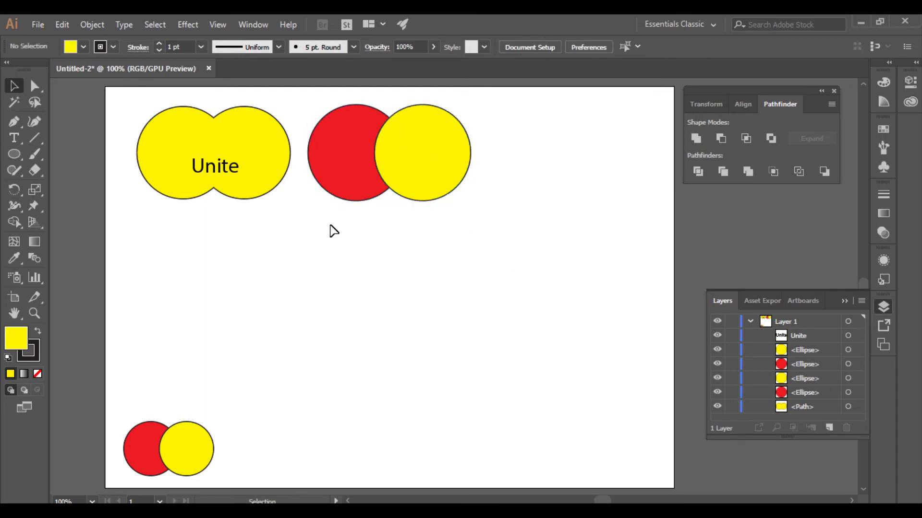
left_click_drag(423, 222, 412, 212)
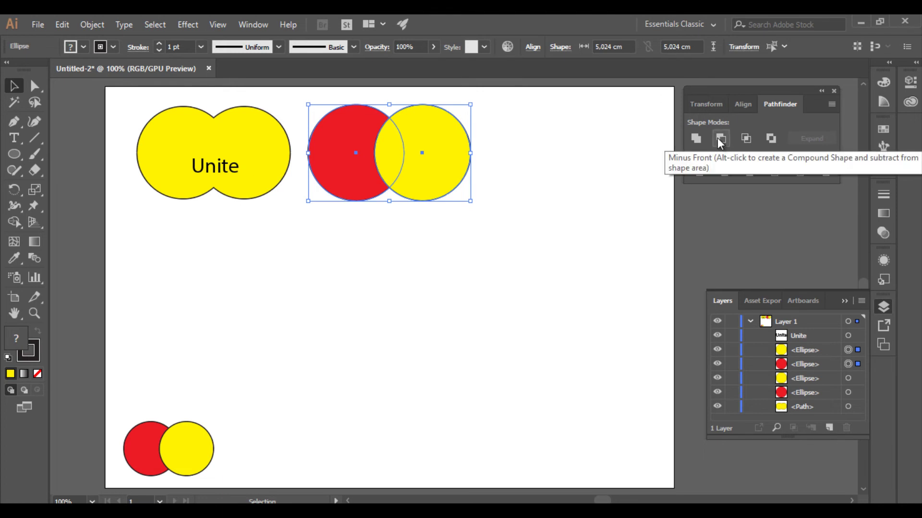
left_click(389, 227)
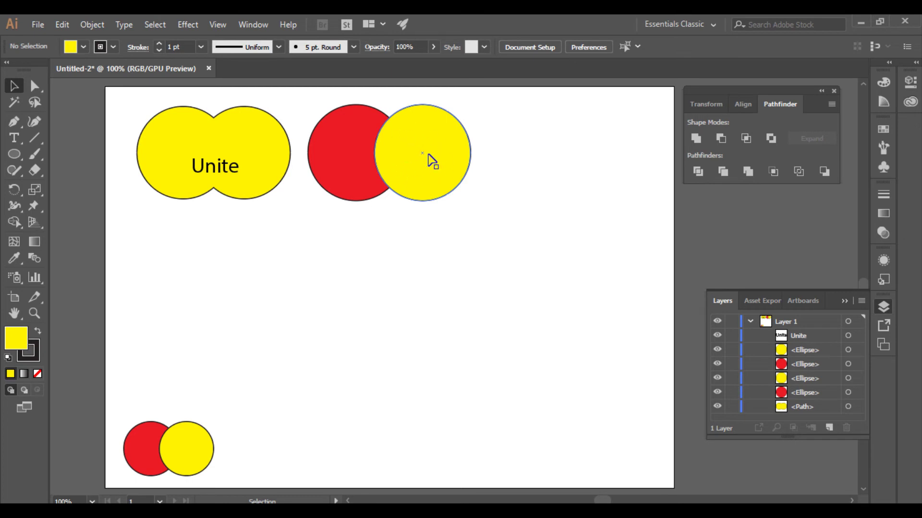
- Apply Minus Front to the repositioned circle pair as a trial, and undo the subtraction
left_click(418, 164)
left_click(350, 160, "shift")
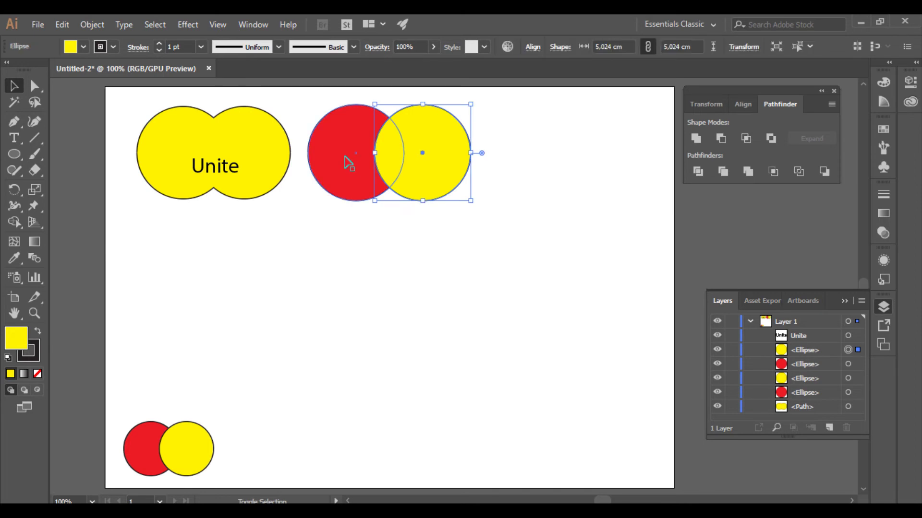
left_click(721, 138)
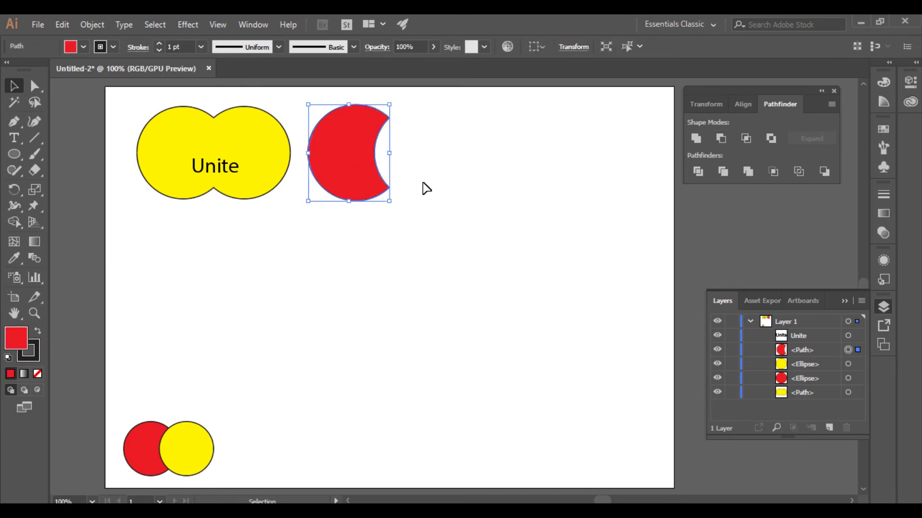
left_click(442, 166)
left_click(337, 177)
key("ctrl+z")
left_click(411, 263)
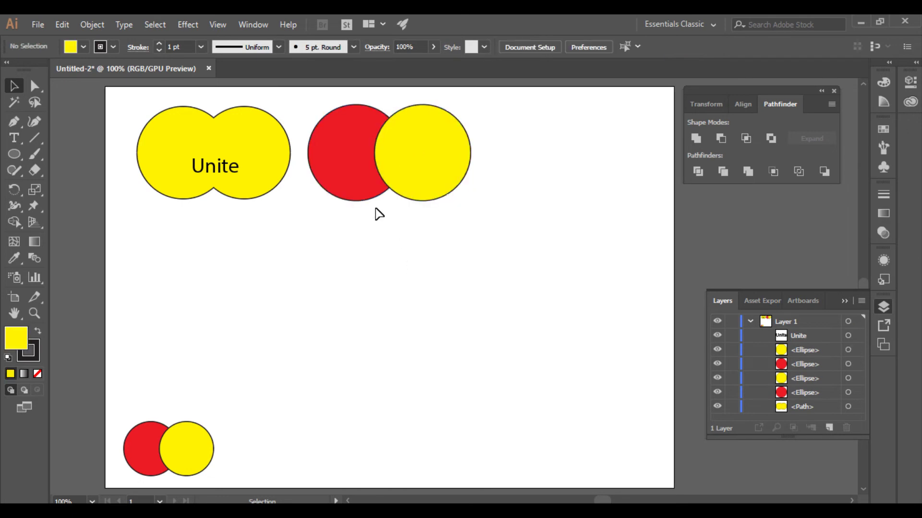
- Copy the upper yellow circle, and subtract the original from the red circle with Minus Front
left_click(412, 171)
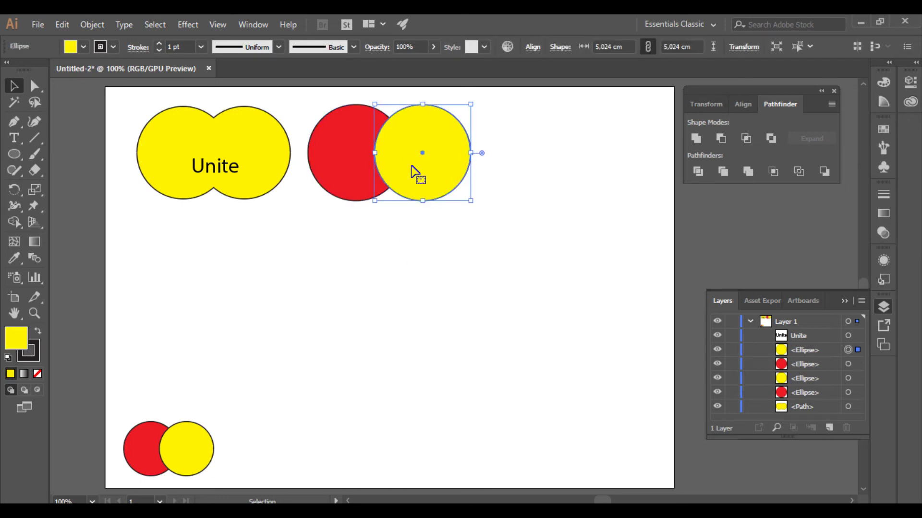
key("a")
key("v")
left_click(411, 268)
left_click(421, 160)
left_click(358, 169, "shift")
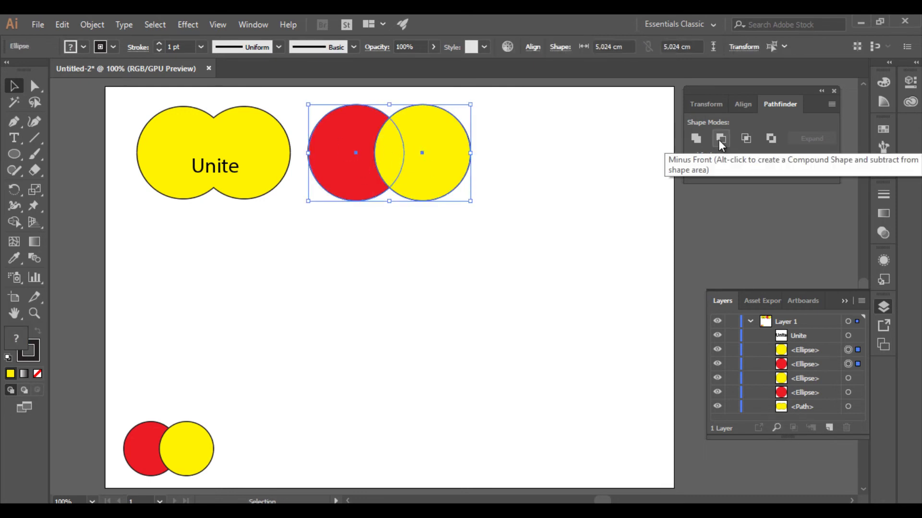
left_click(718, 140)
left_click(418, 171)
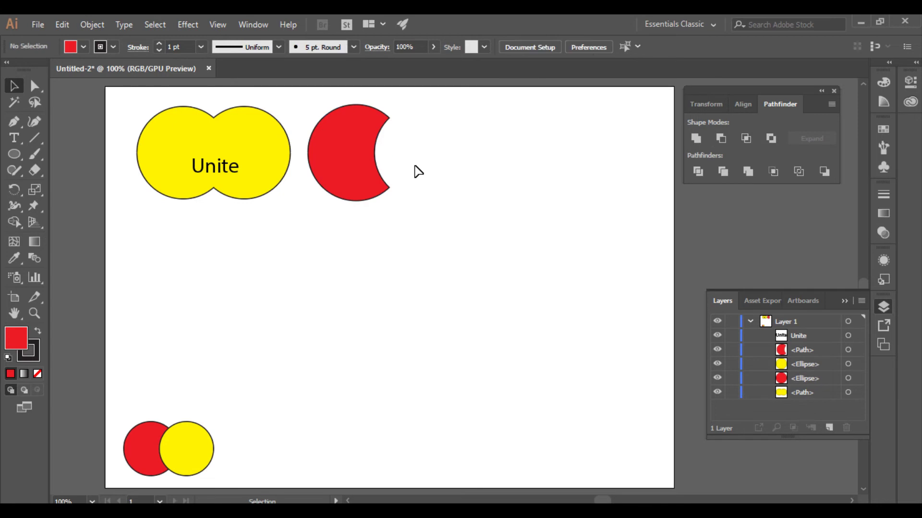
- Paste the copied yellow circle in front, at its original position against the red crescent's cut-out
key("ctrl+v")
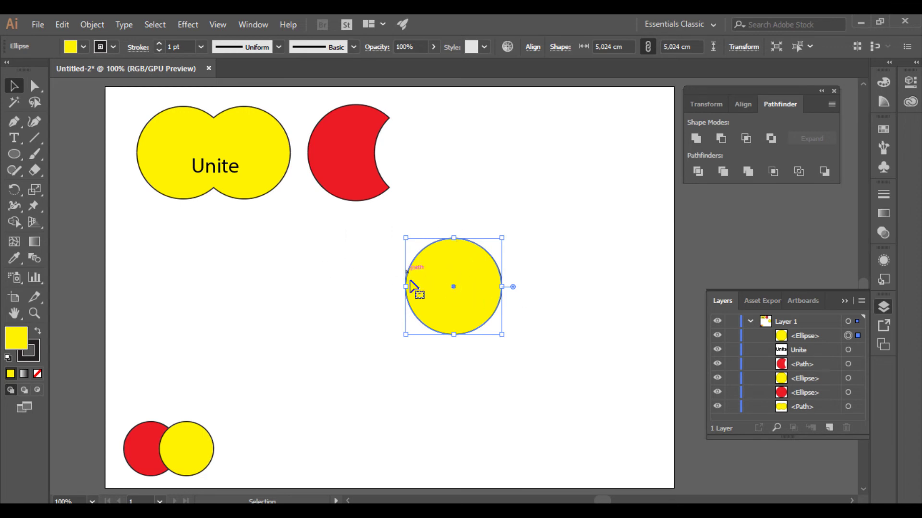
key("Delete")
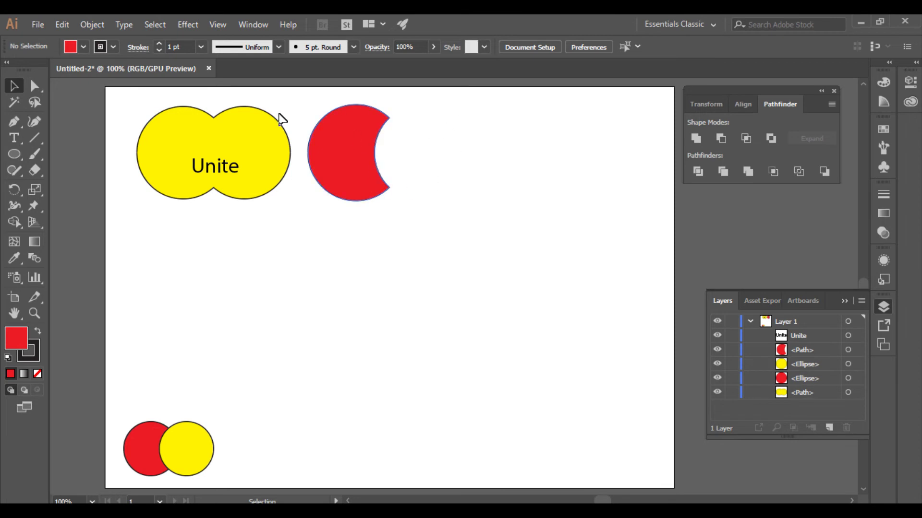
left_click(62, 25)
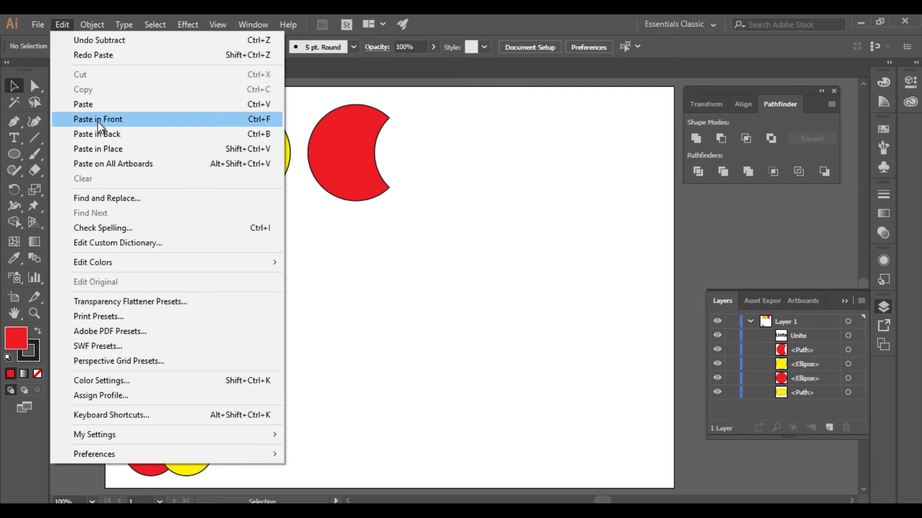
left_click(410, 145)
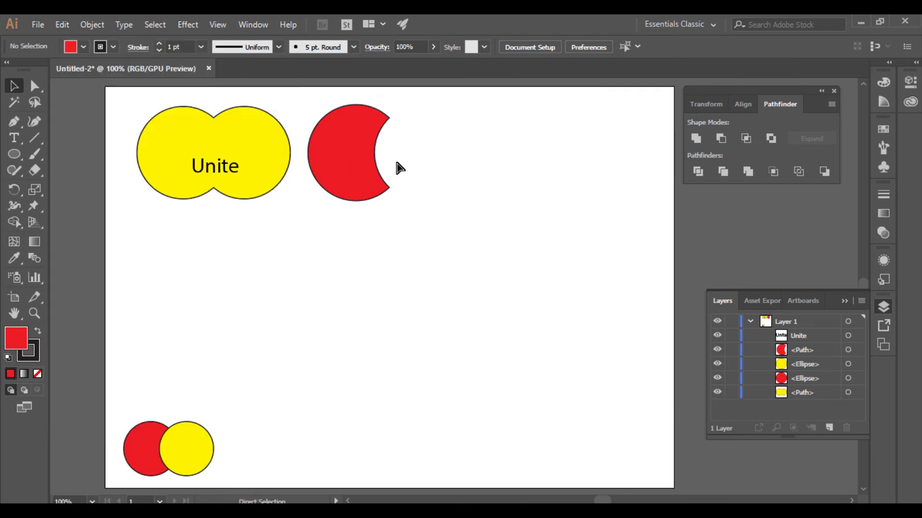
key("ctrl+f")
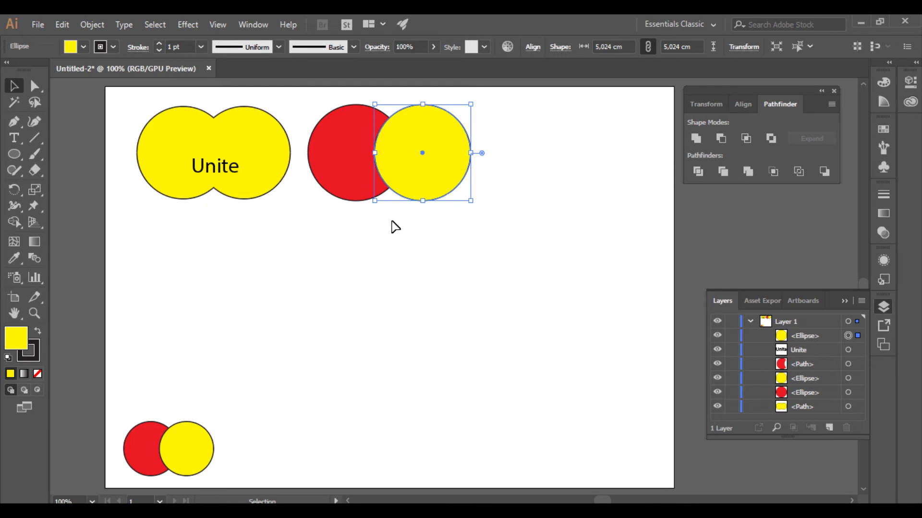
left_click(381, 242)
left_click_drag(401, 171, 405, 172)
left_click(330, 305)
key("ctrl+z")
- Draw a large yellow circle below the red and yellow pair, with a smaller circle overlapping its upper-right edge
left_click(355, 253)
left_click(14, 154)
mouse_move(330, 249)
left_mouse_down()
mouse_move(410, 302)
mouse_move(446, 344)
mouse_move(452, 370)
left_mouse_up()
left_click(14, 86)
left_click_drag(415, 186, 438, 270)
- Subtract the smaller circle from the large one with Minus Front, and delete the resulting shape
left_click(489, 255)
left_click(437, 295, "shift")
left_click(721, 138)
left_click(594, 290)
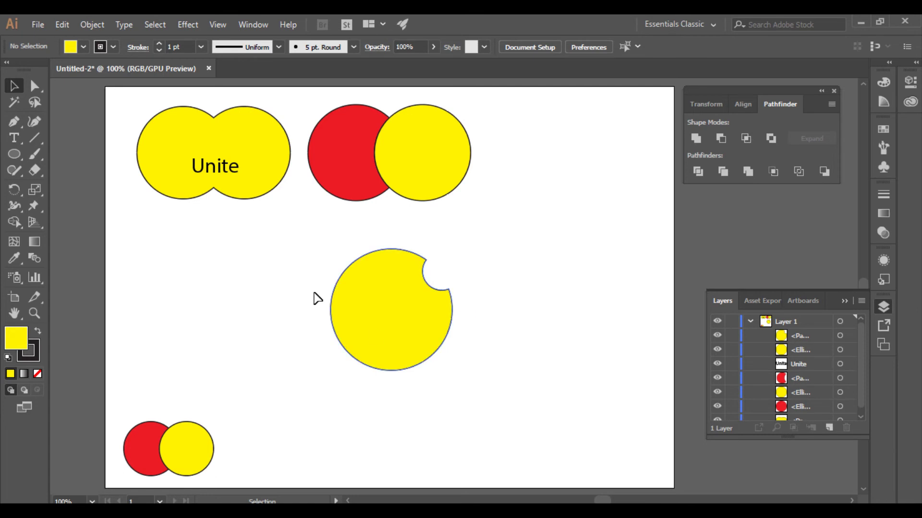
left_click(449, 331)
key("Delete")
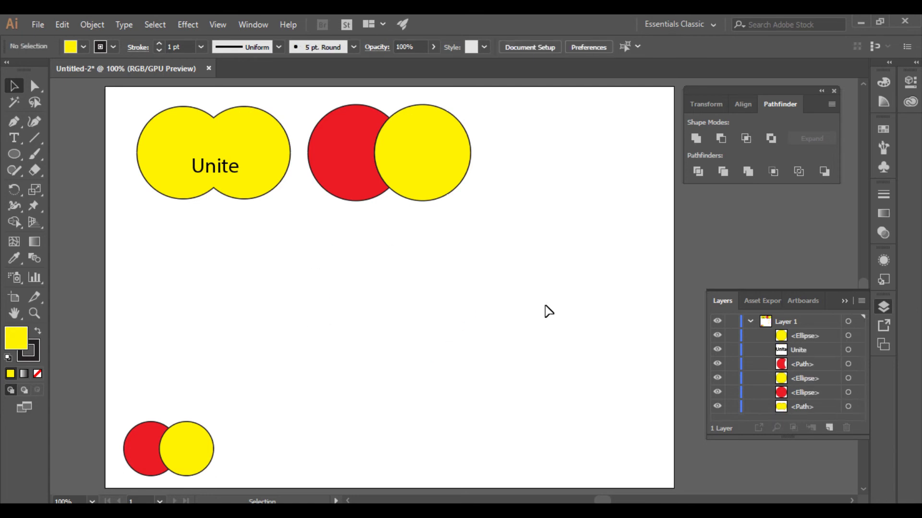
- Remove the pasted yellow circle from the red crescent with Minus Front, and add the text label "Minus Front" beside the crescent
left_click_drag(330, 214, 461, 154)
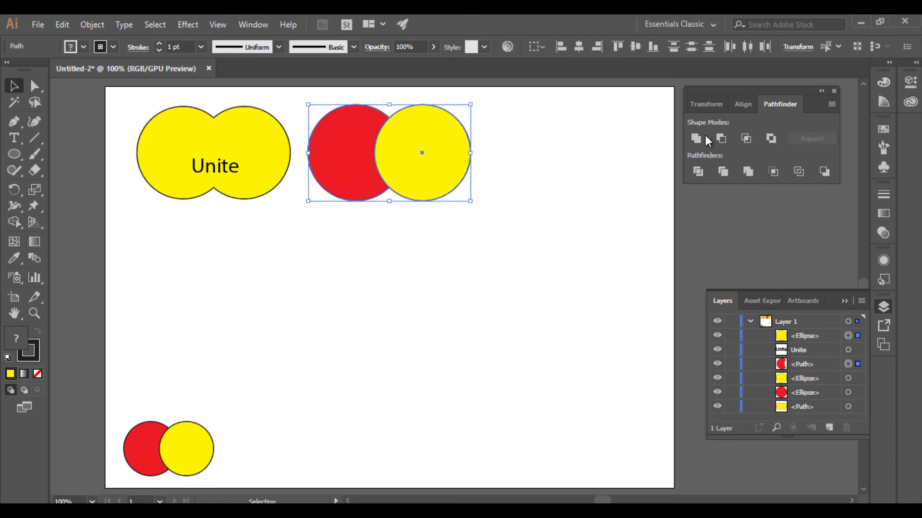
left_click(719, 138)
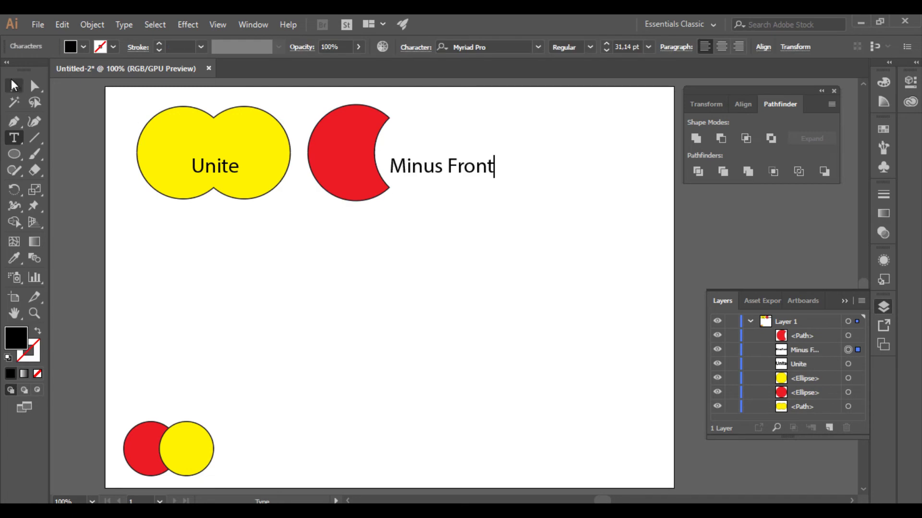
left_click(14, 85)
left_click(350, 294)
- Duplicate the small red and yellow circle pair below the united shape and enlarge the copy's circles to about 4.77 cm
left_click_drag(140, 394, 207, 461)
left_click_drag(207, 456, 289, 336)
mouse_move(248, 284)
left_mouse_down()
mouse_move(243, 271)
mouse_move(257, 287)
left_mouse_up()
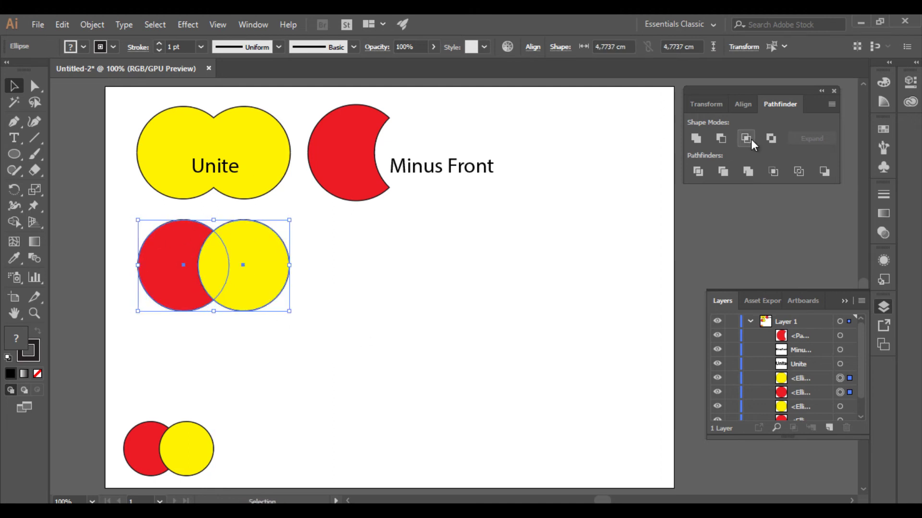
left_click(348, 320)
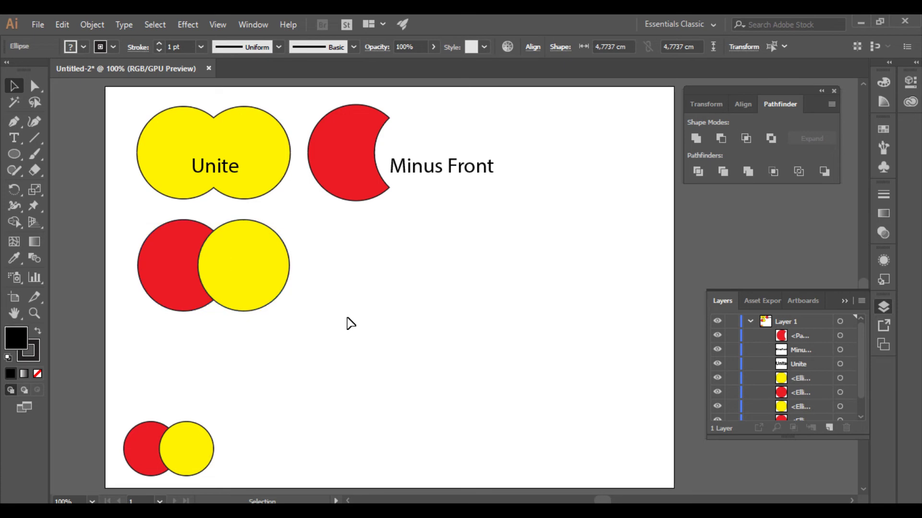
- Reduce the new circle pair to its overlap with the Intersect shape mode, and move the lens shape below the united shape's left half
left_click(249, 280)
left_click(188, 267, "shift")
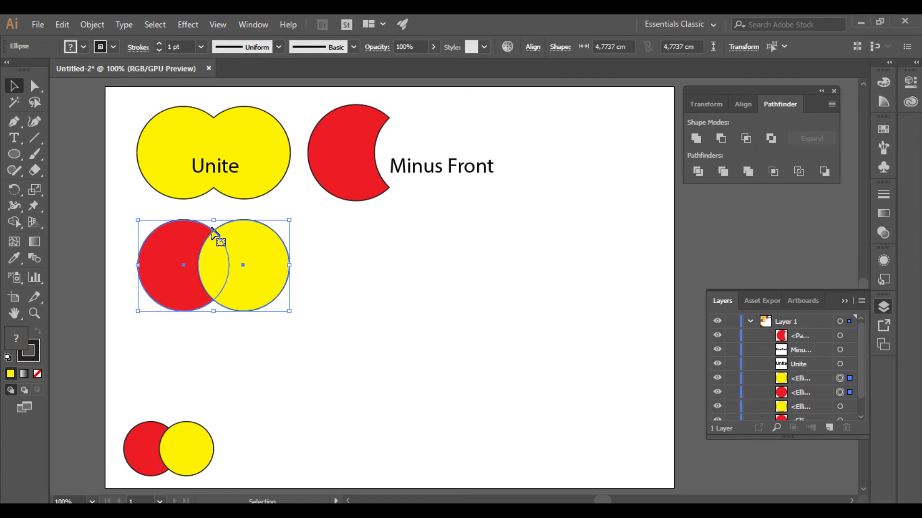
left_click(264, 362)
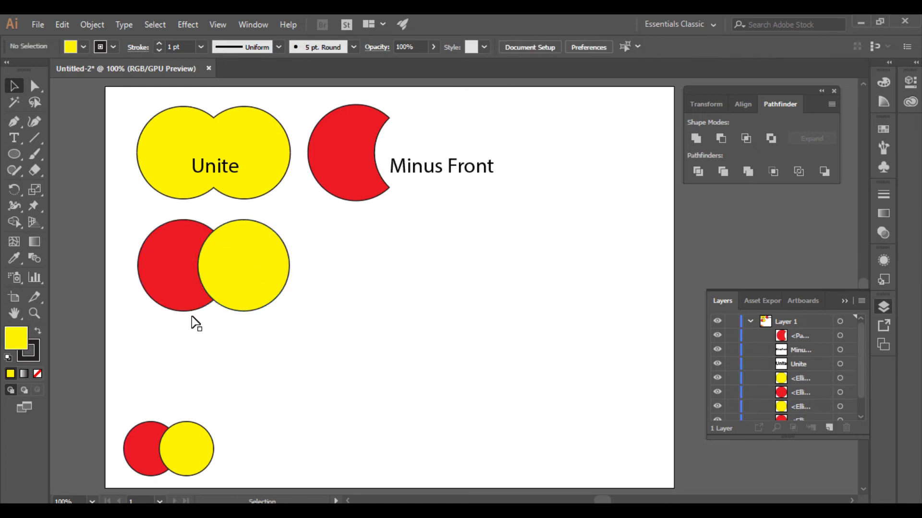
left_click(243, 267)
left_click(176, 269, "shift")
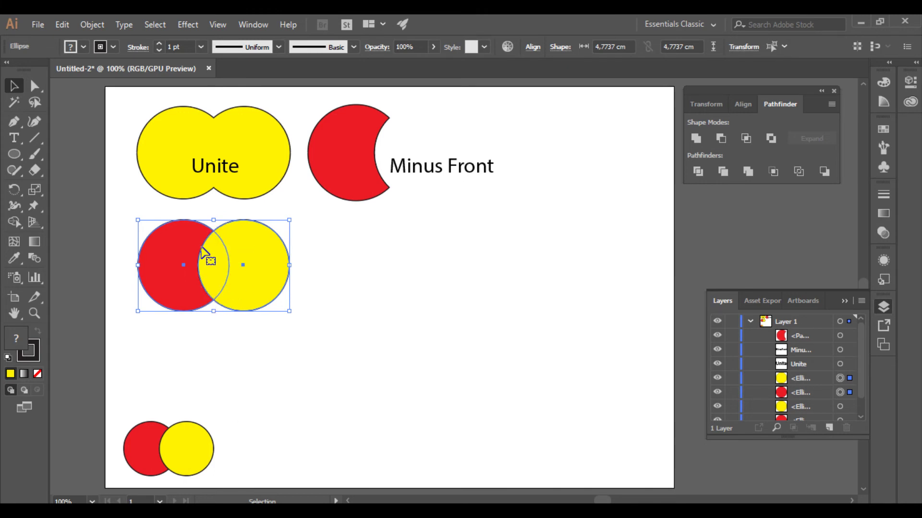
left_click(746, 139)
left_click(243, 264)
left_click_drag(204, 256, 180, 241)
left_click(225, 363)
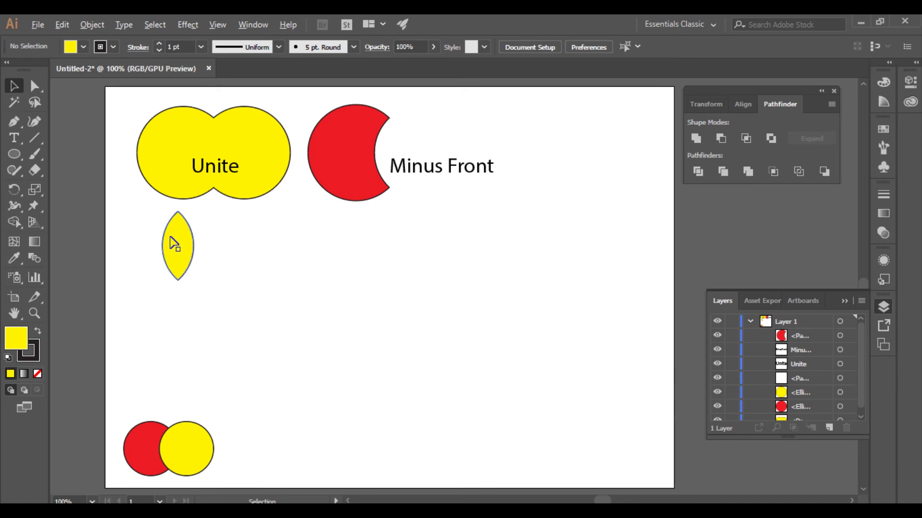
- Duplicate the yellow lens shape into the empty area below the "Minus Front" label and fill the copy with black
left_click_drag(183, 247, 439, 302)
left_click(82, 52)
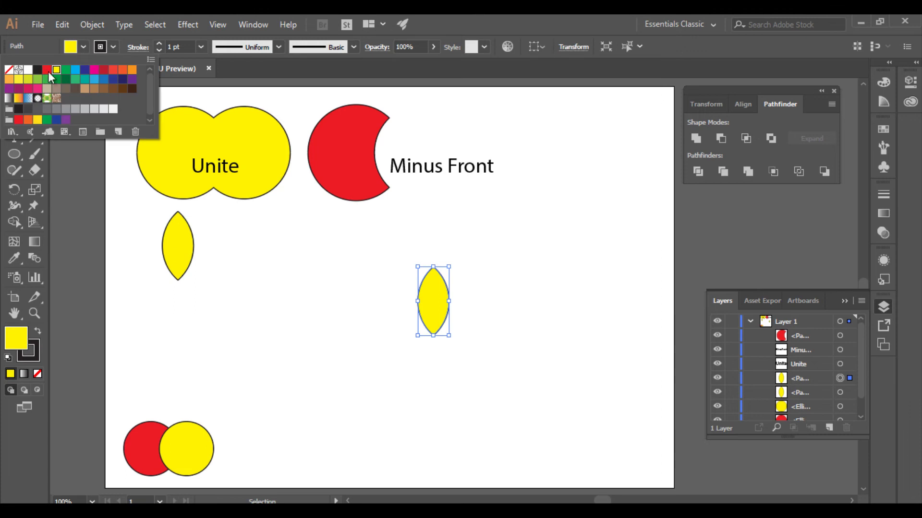
left_click(39, 78)
left_click(403, 323)
- Move the black lens shape slightly upward and place a duplicate of it just to its right
left_click_drag(433, 305, 434, 281)
left_click(380, 302)
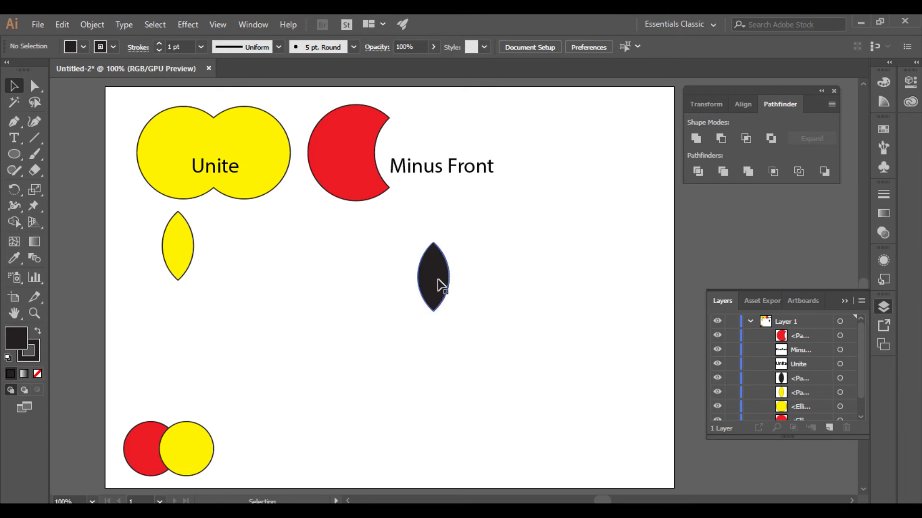
left_click_drag(437, 286, 477, 286)
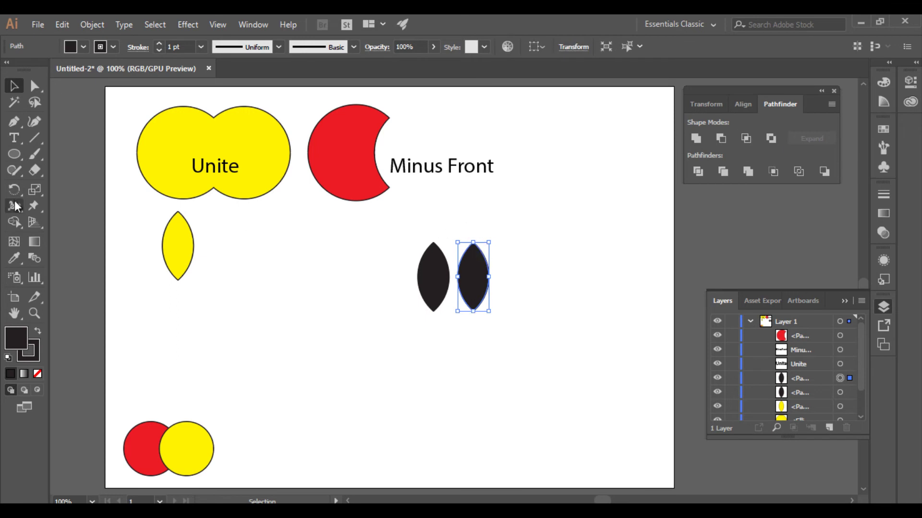
- Tilt the rightmost black lens outward with the Rotate tool and place a duplicate of it on the other side of the upright lens
left_click(14, 190)
mouse_move(471, 244)
left_mouse_down()
mouse_move(490, 253)
mouse_move(469, 253)
left_mouse_up()
left_click(14, 86)
left_click_drag(458, 299, 379, 291)
left_click(354, 358)
- Reflect the tilted duplicate and fit it against the upright lens to form a symmetric three-petal shape
right_click(379, 291)
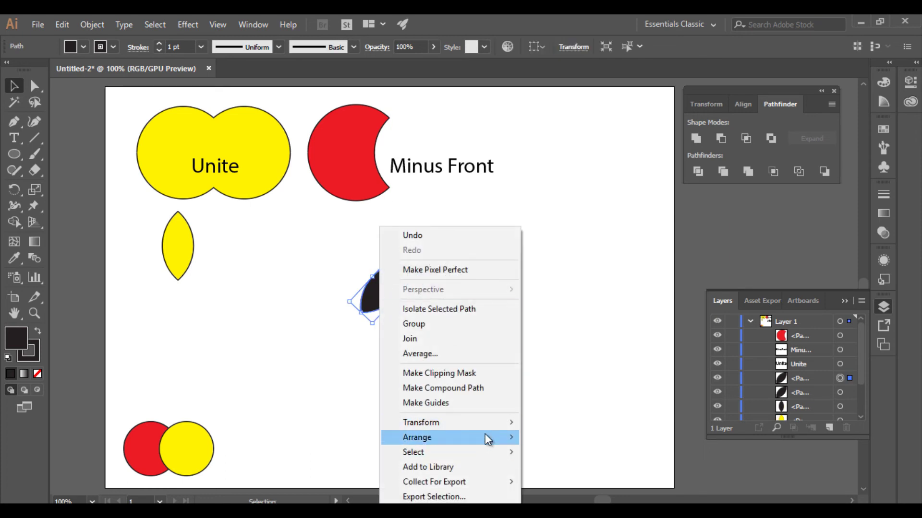
mouse_move(490, 424)
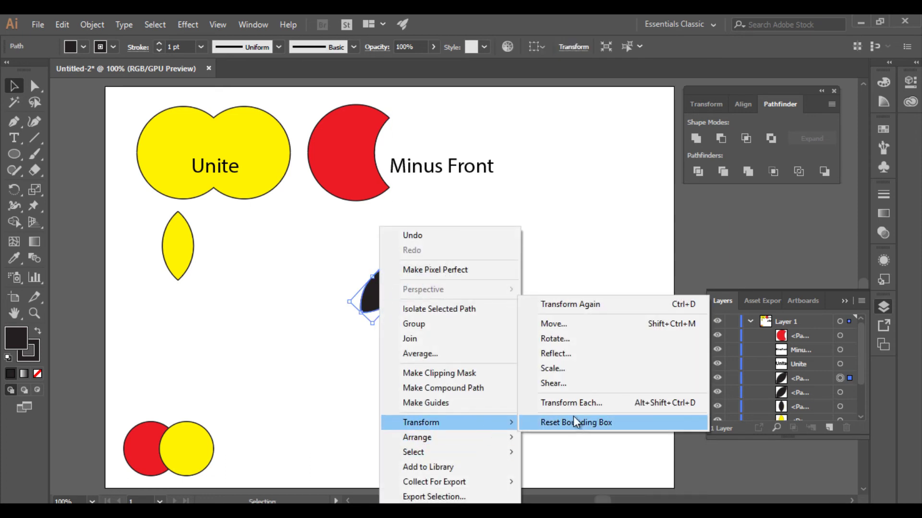
left_click(558, 358)
left_click(460, 348)
mouse_move(390, 298)
left_mouse_down()
mouse_move(410, 288)
mouse_move(404, 299)
left_mouse_up()
left_click(342, 333)
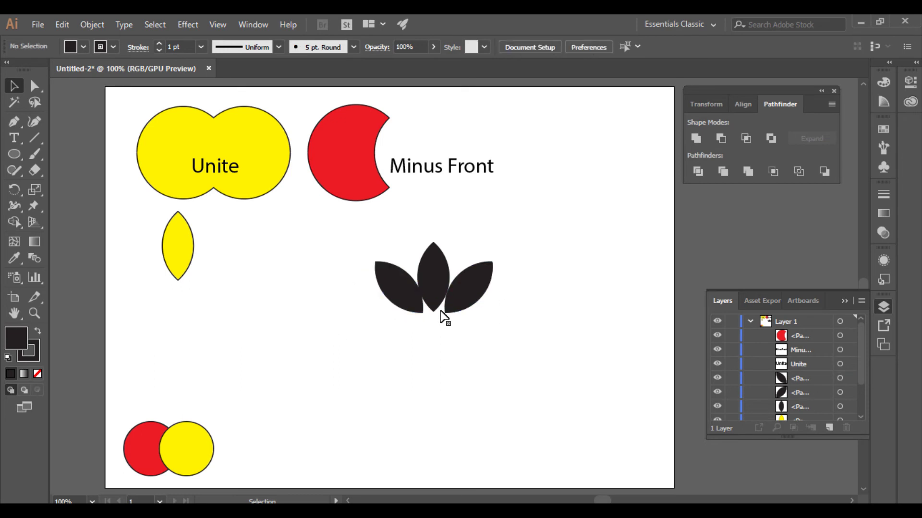
- Select all three black petals and delete them from the artboard
left_click(472, 302)
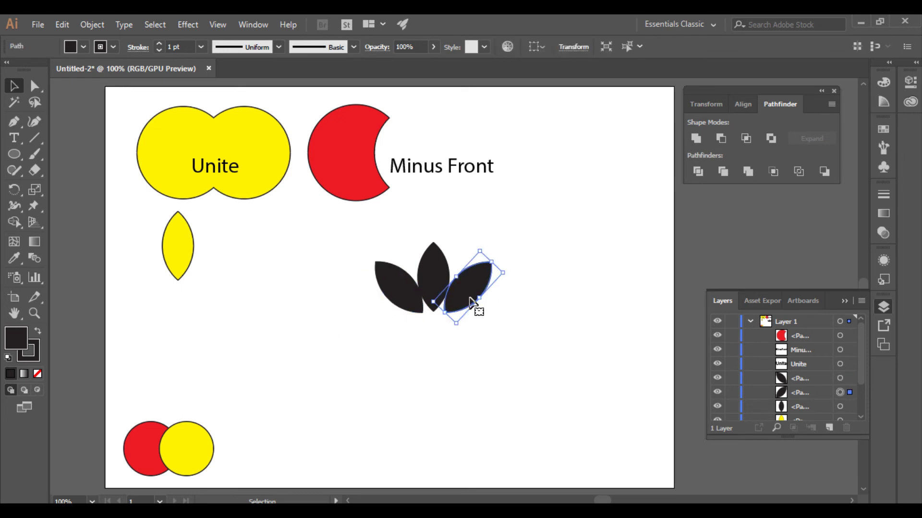
left_click(422, 340)
left_click_drag(446, 300, 496, 305)
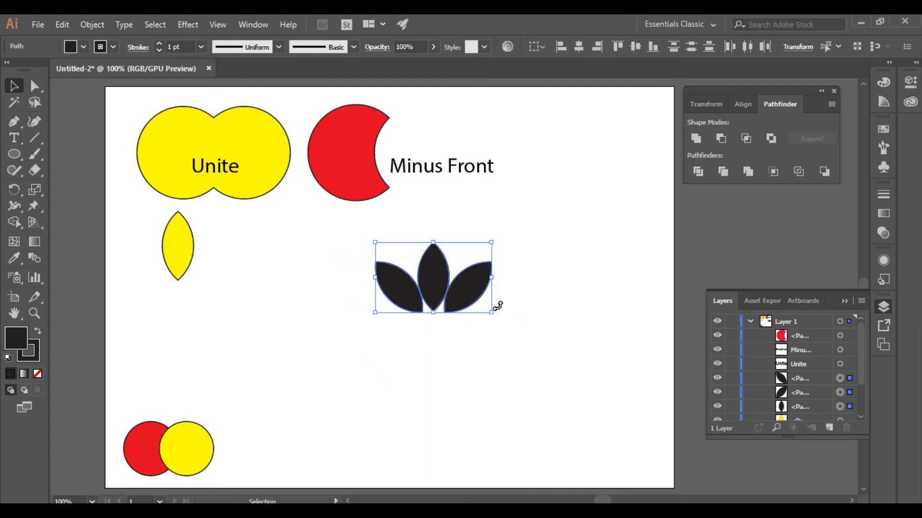
key("Delete")
- Duplicate the "Minus Front" label beside the yellow lens and change the copy's text to "Intersect"
left_click_drag(405, 167, 230, 245)
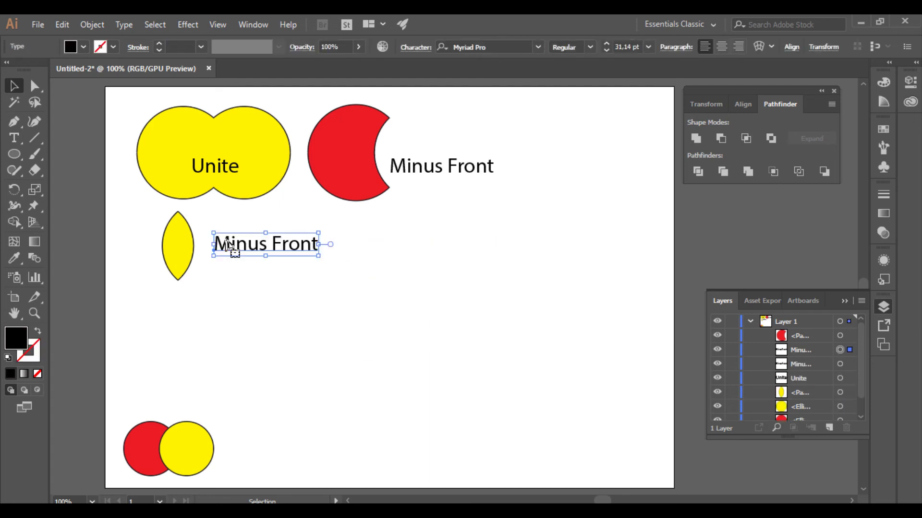
left_click_drag(234, 249, 217, 254)
triple_click(219, 248)
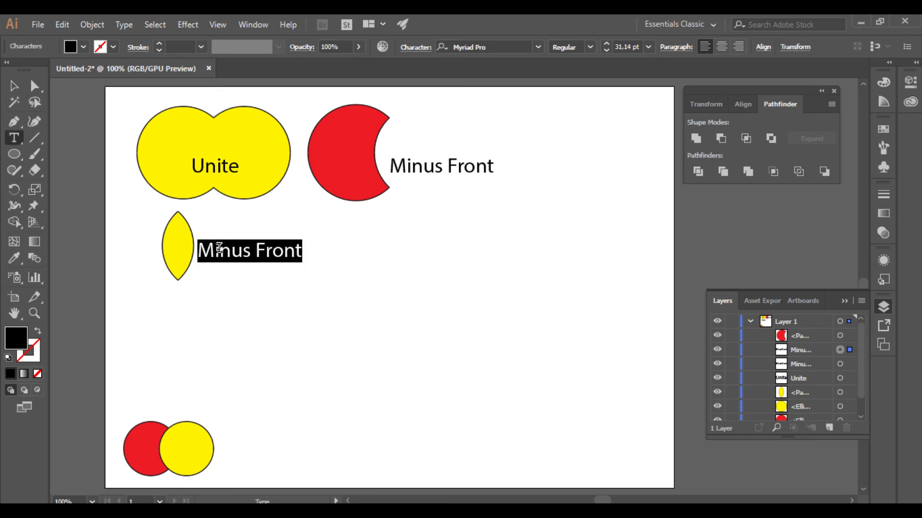
type("Intersect")
key("Escape")
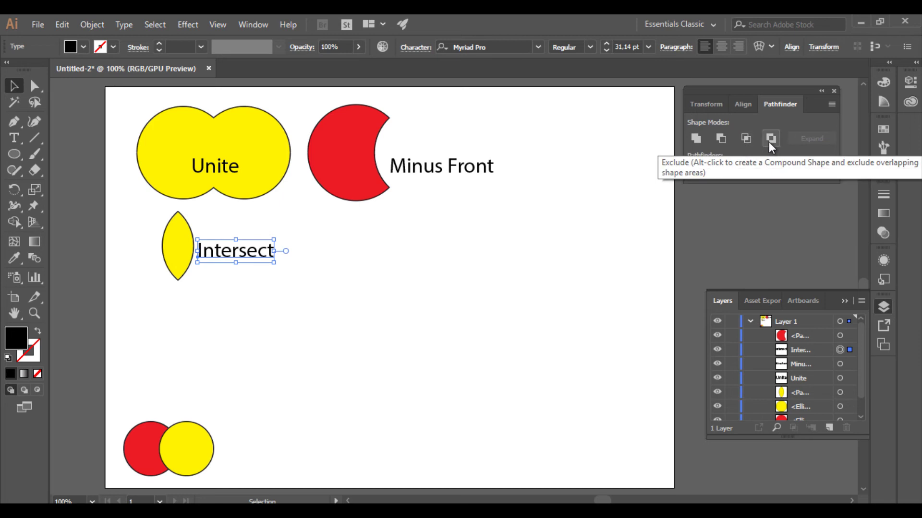
- Duplicate the small red and yellow circle pair beside the "Intersect" label and enlarge the copy's circles to about 4.62 cm
left_click(434, 282)
left_click_drag(144, 405, 377, 237)
left_click_drag(402, 273, 459, 308)
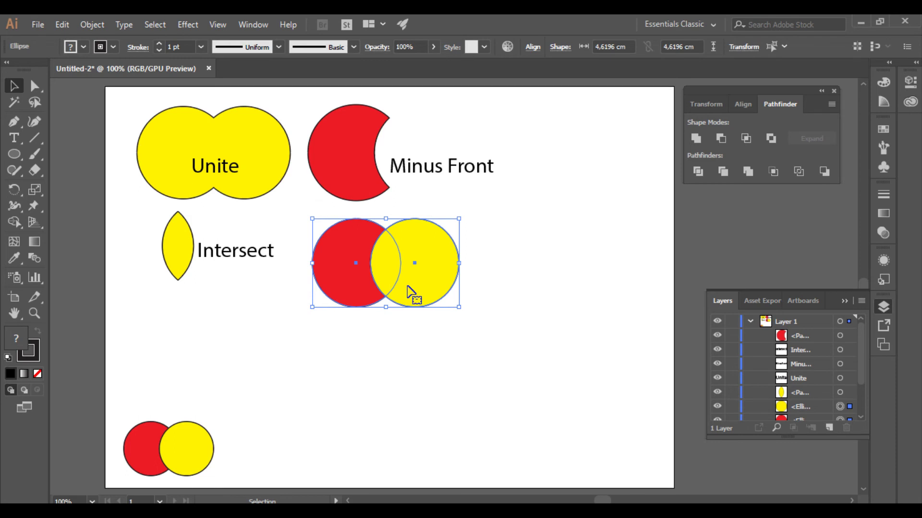
left_click_drag(408, 290, 408, 283)
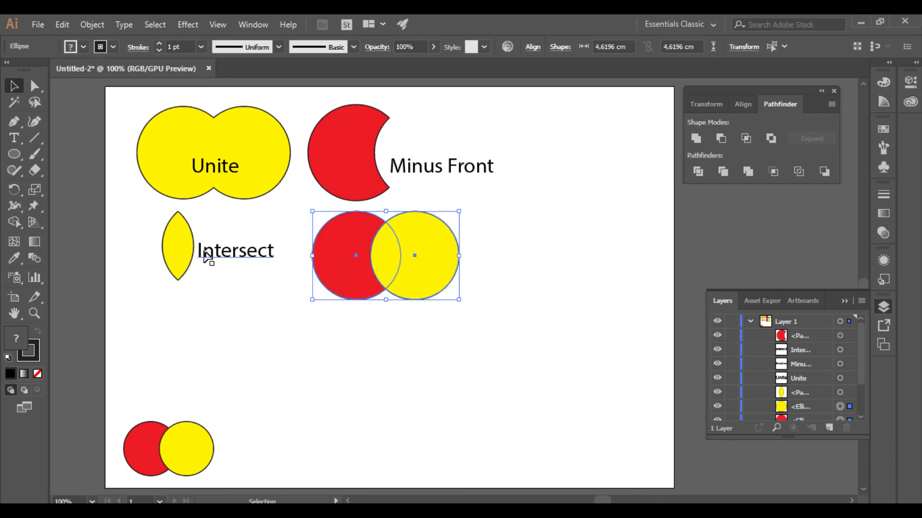
left_click(360, 347)
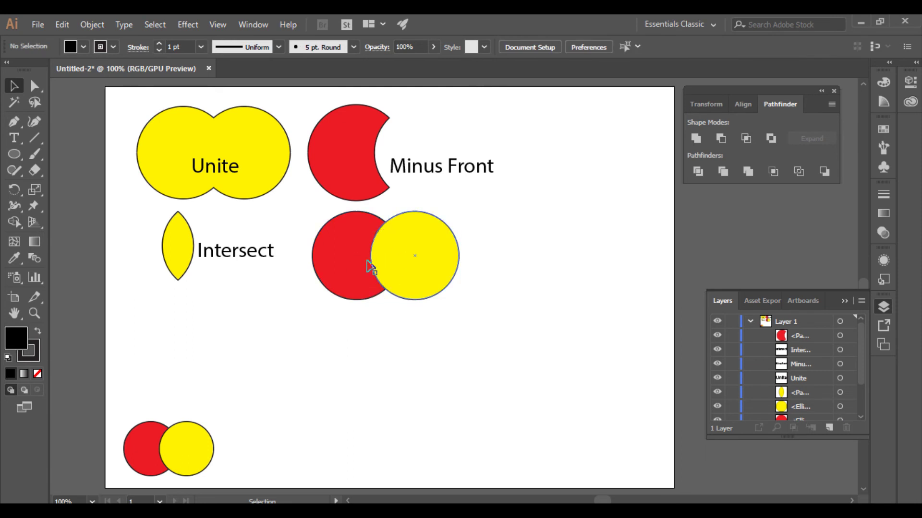
- Apply the Exclude shape mode to the enlarged circle pair and shift the result slightly toward the "Intersect" label
left_click(432, 274)
left_click(336, 259, "shift")
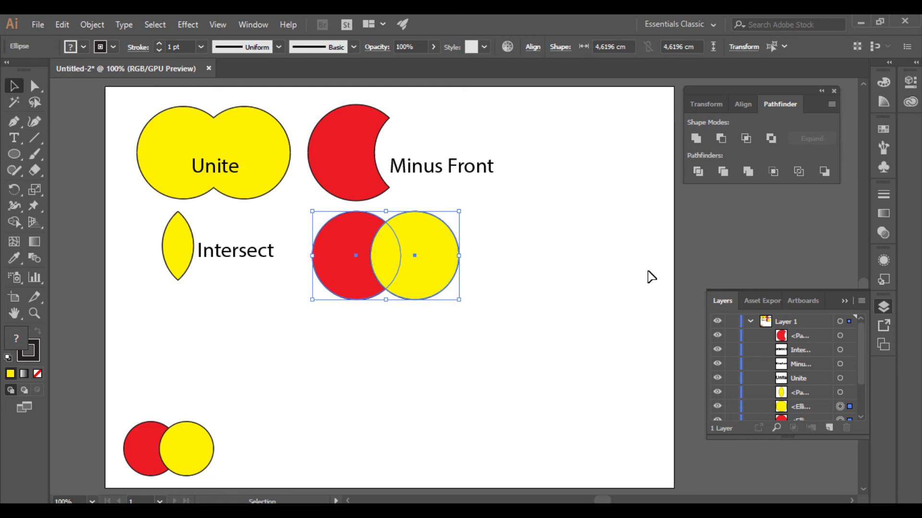
left_click(770, 140)
left_click(568, 274)
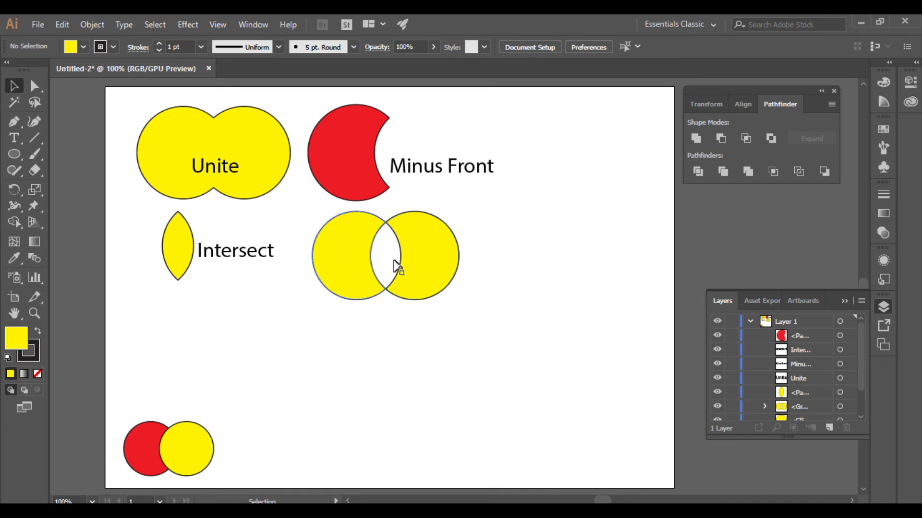
left_click_drag(417, 265, 409, 265)
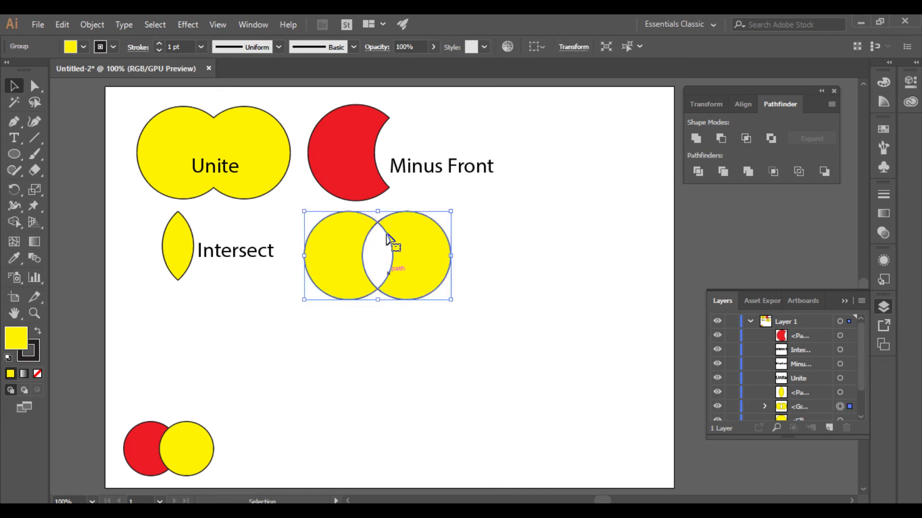
left_click(352, 345)
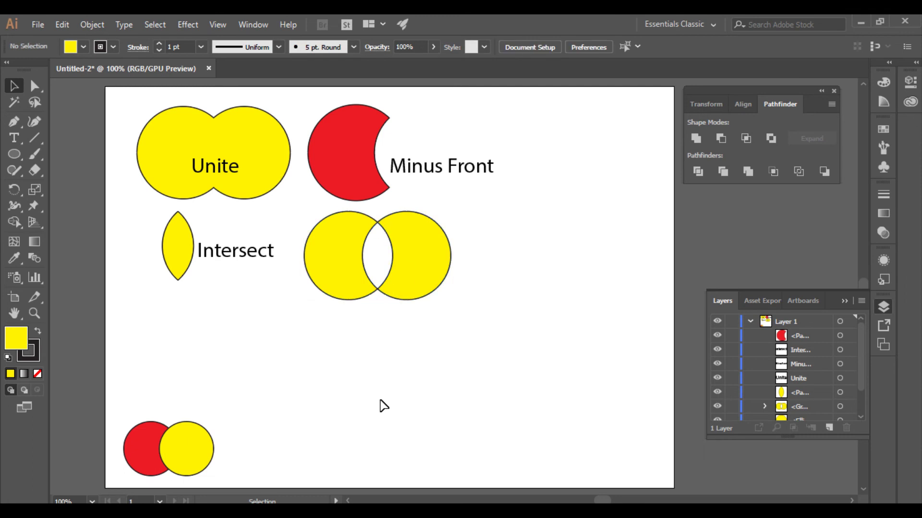
- Duplicate the "Intersect" label to the right of the excluded circles and change the copy's text to "Exclude"
left_click_drag(223, 254, 486, 247)
double_click(486, 248)
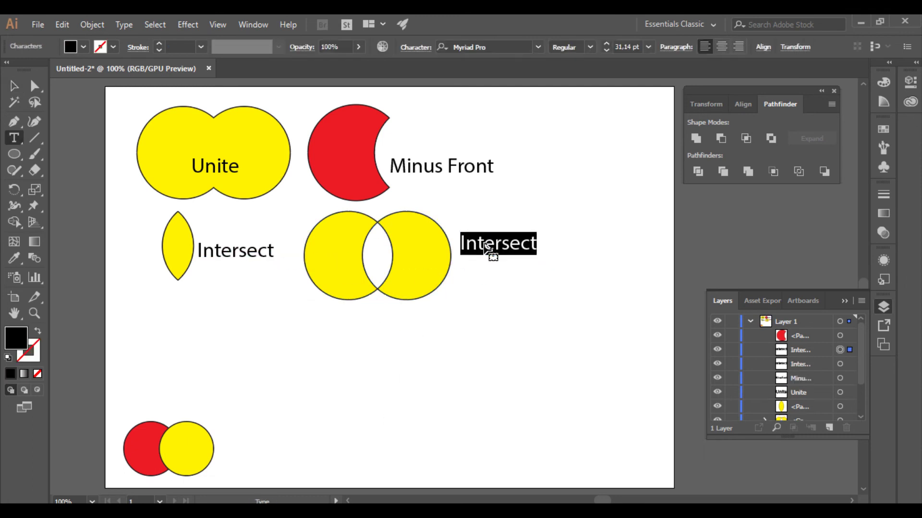
type("Exclude")
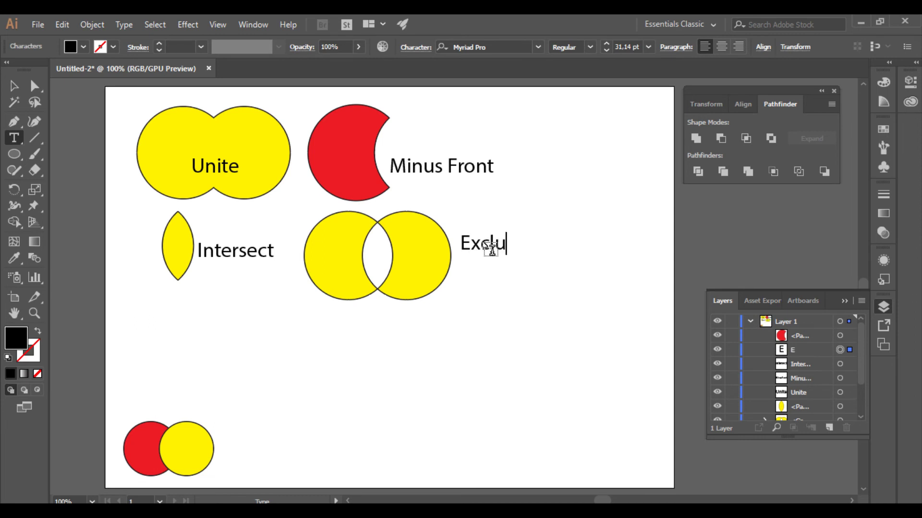
left_click(13, 86)
left_click(605, 348)
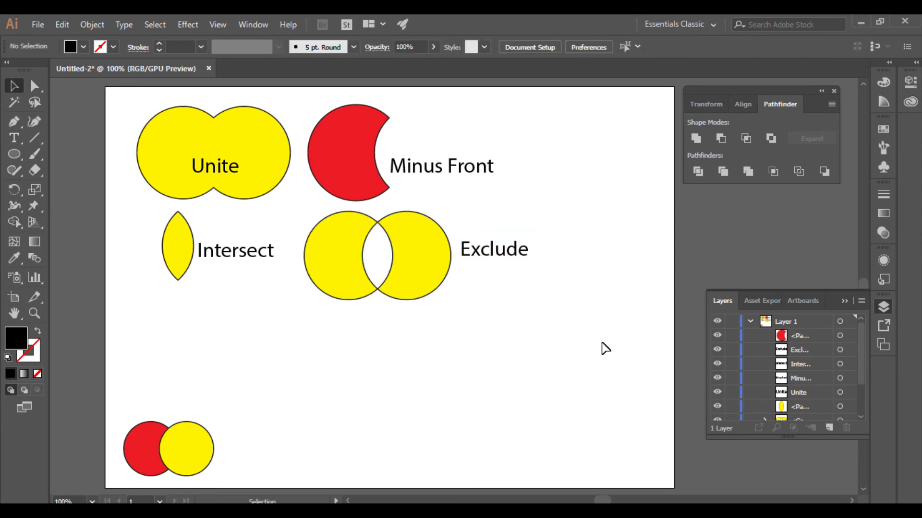
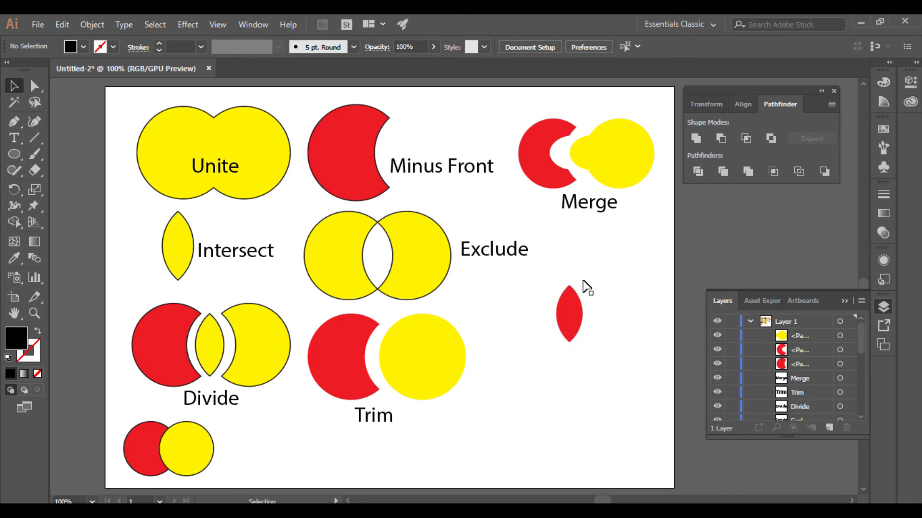
- Move the red lens and its attached unfilled shape upward, closer to the "Merge" label
left_click(578, 312)
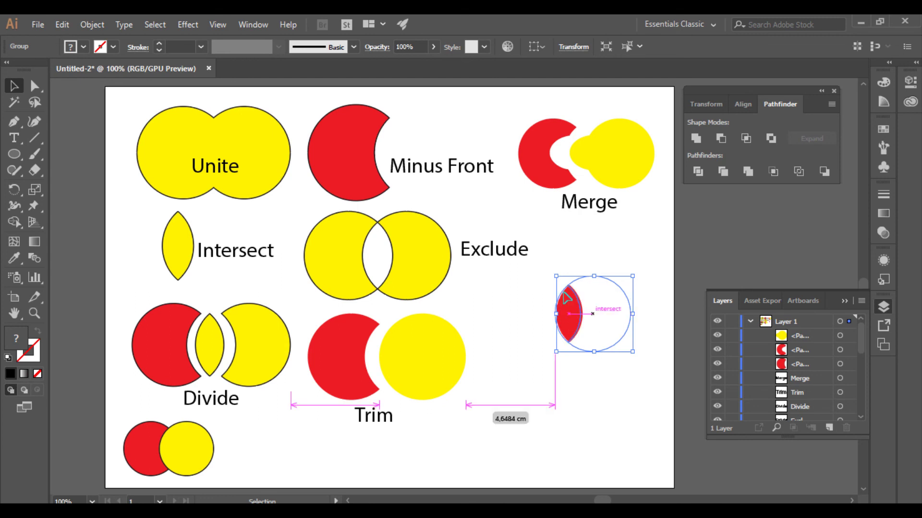
left_click_drag(567, 310, 565, 282)
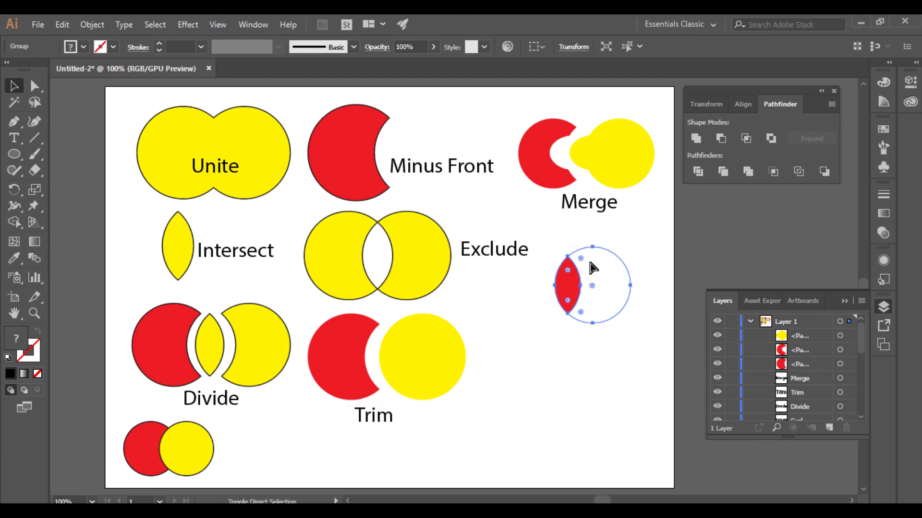
left_click(586, 378)
- Separate the unfilled crescent from the red lens by moving it down, and fill it with green
left_click_drag(625, 267, 638, 326)
left_click(84, 46)
left_click(83, 46)
left_click(71, 75)
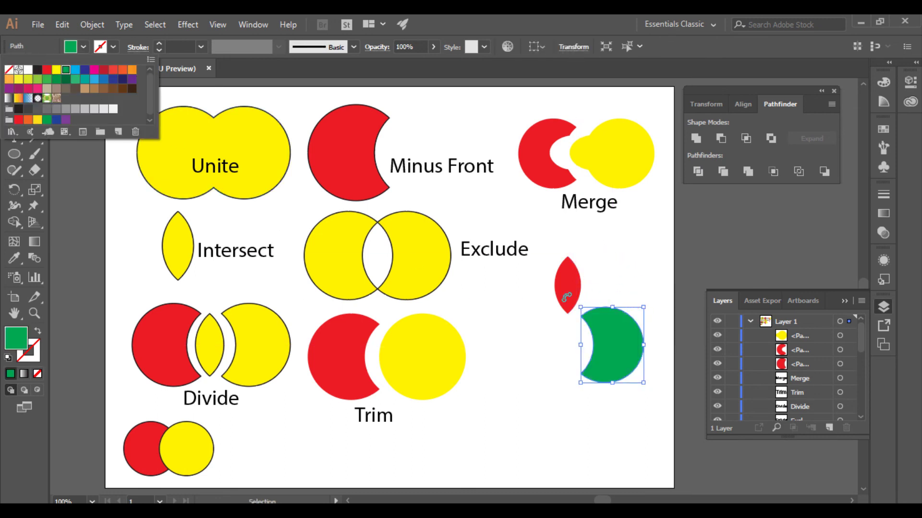
key("Escape")
left_click(579, 345)
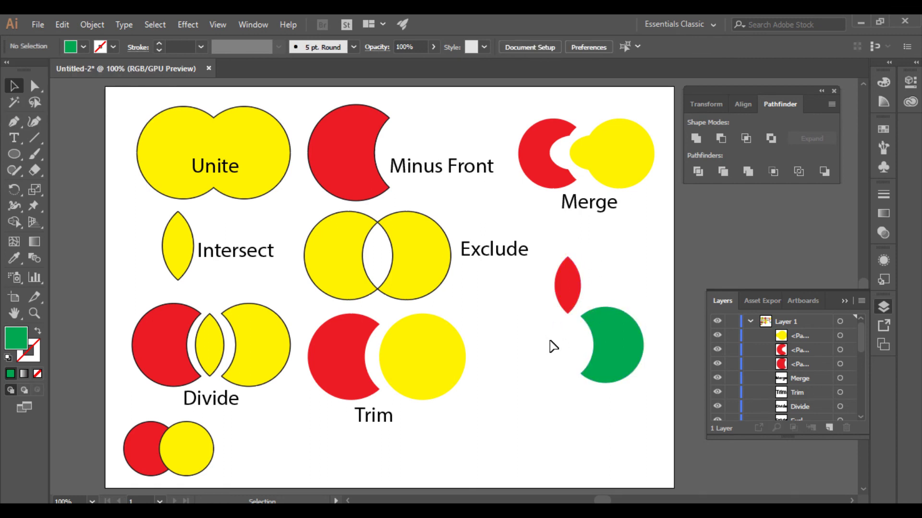
- Undo the crescent's green fill and its move away from the red lens
left_click_drag(592, 318, 593, 287)
key("ctrl+z")
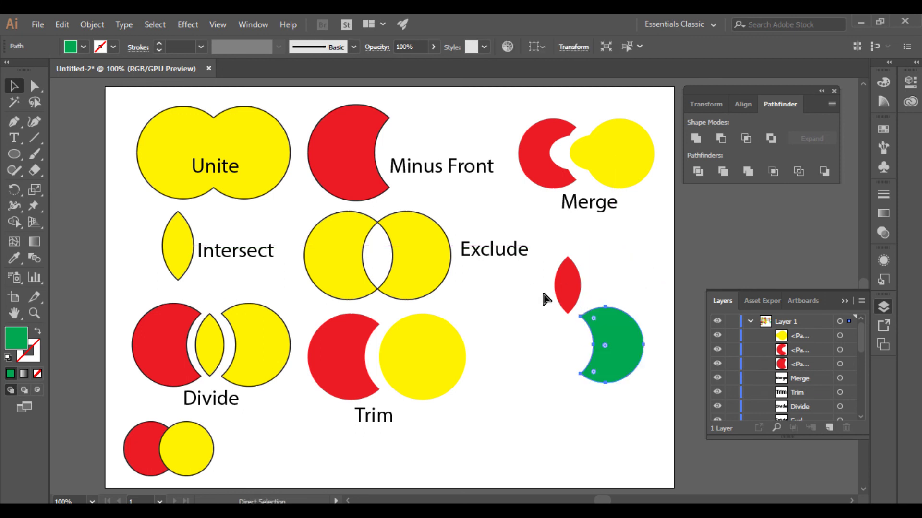
key("ctrl+z")
left_click(586, 355)
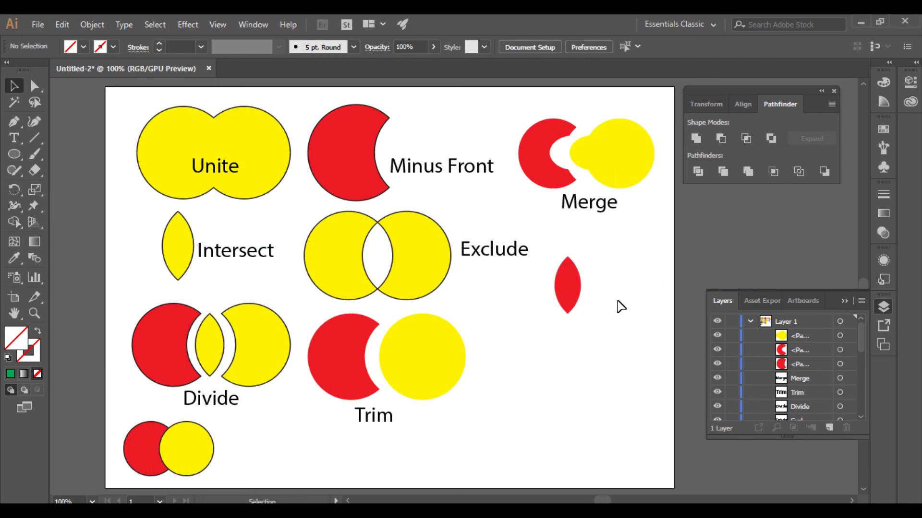
- Select the red lens together with its unfilled crescent and move both further up beneath the "Merge" label
left_click(572, 288)
left_click(593, 250, "shift")
left_click_drag(592, 260, 592, 251)
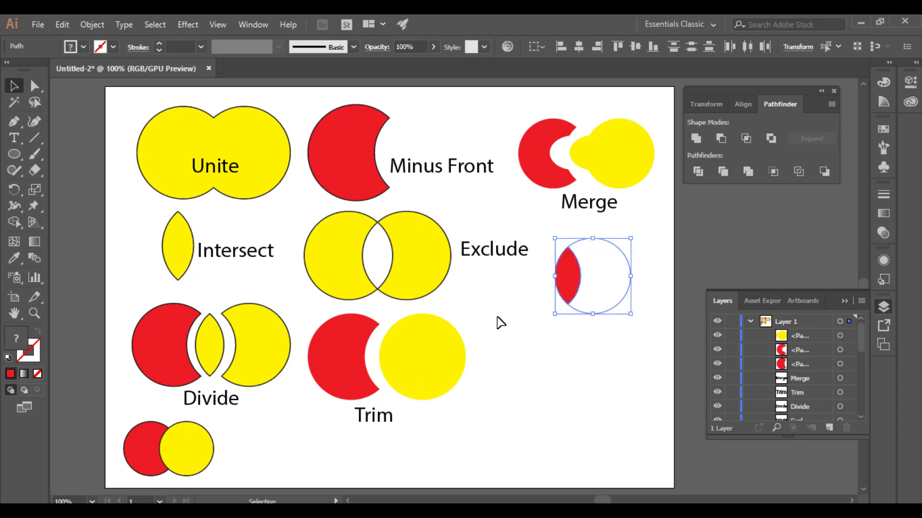
left_click_drag(568, 286, 560, 277)
left_click(534, 338)
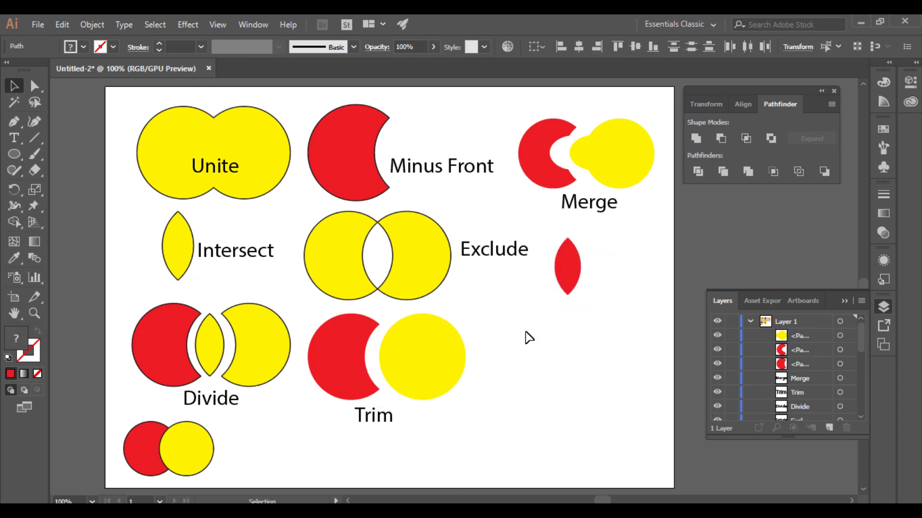
- Duplicate the "Trim" label below the red lens and change the copy's text to "Crop"
left_click(382, 417)
left_click_drag(382, 416, 585, 312)
double_click(587, 312)
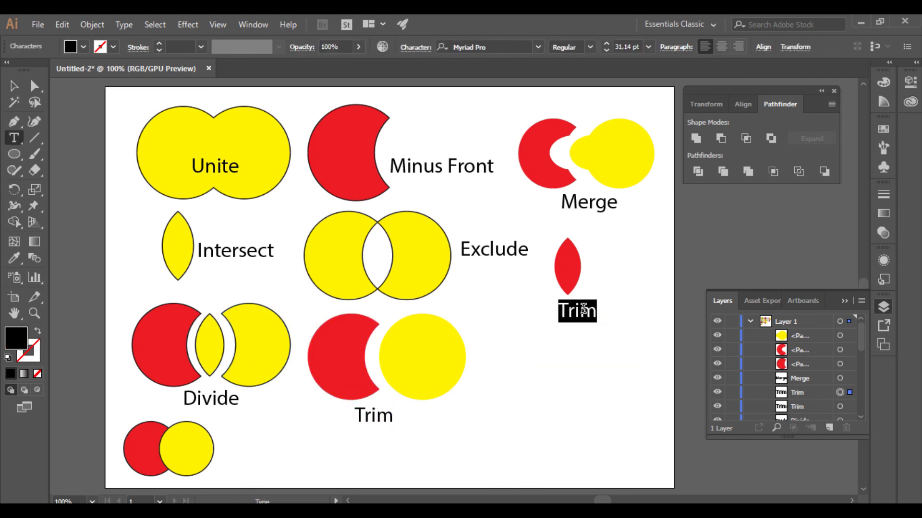
type("Crop")
key("Escape")
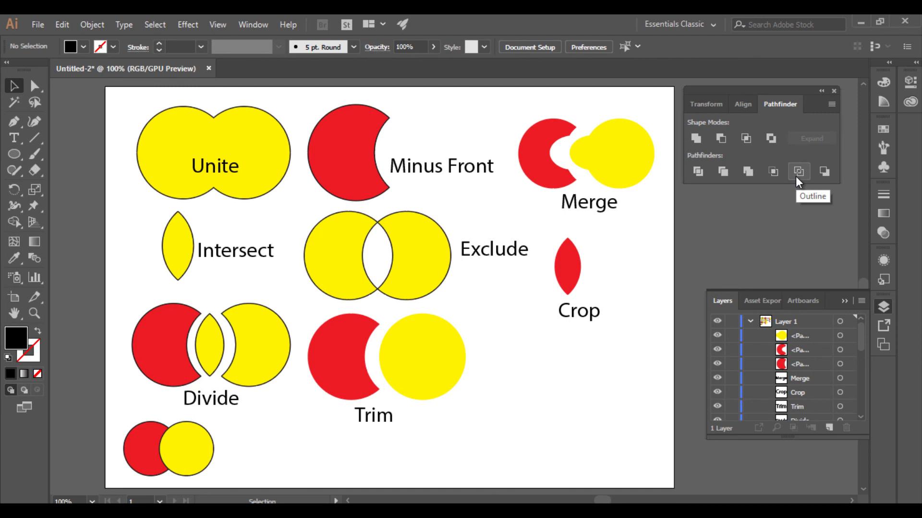
- Duplicate the small red and yellow circle pair below the "Crop" label and enlarge the copy's circles to about 3.51 cm
left_click_drag(196, 439, 580, 359)
left_click_drag(598, 390, 622, 410)
left_click_drag(603, 354, 606, 350)
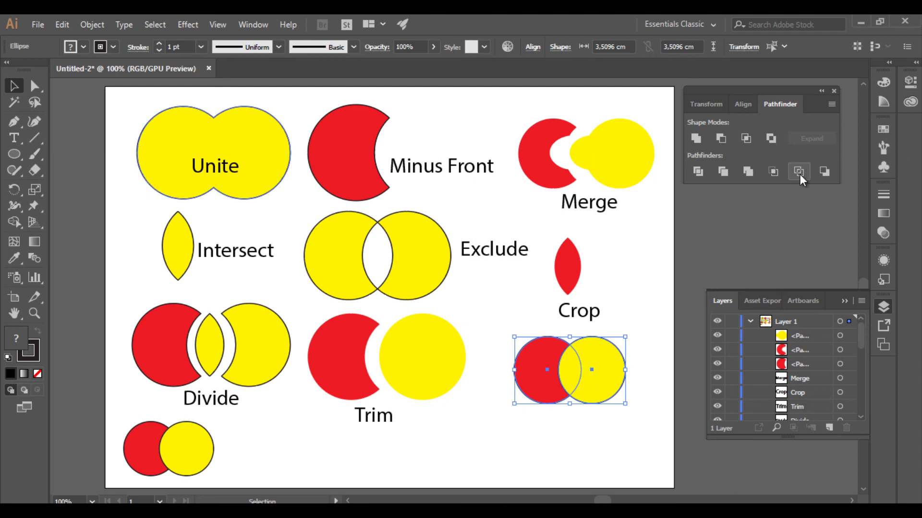
- Apply the Outline pathfinder to the circle pair below "Crop" and move the resulting outlines slightly toward the trimmed shapes
left_click(799, 172)
left_click(541, 387)
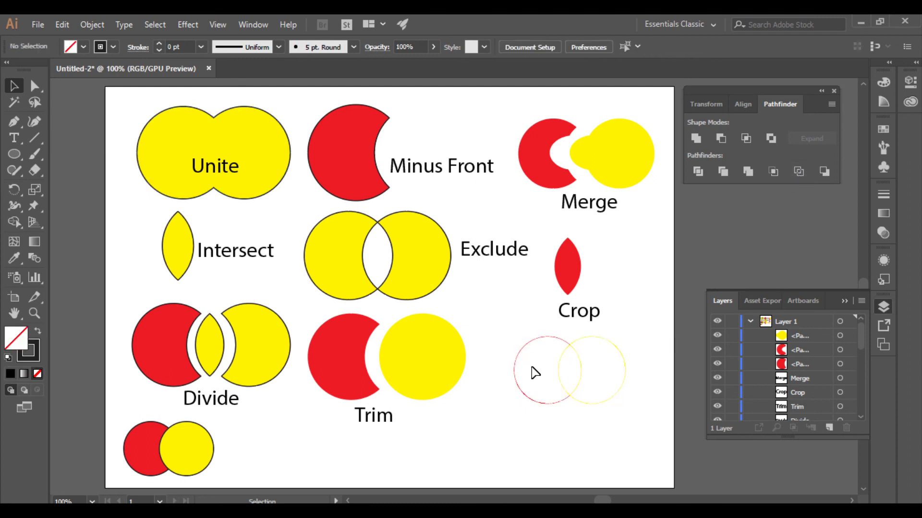
left_click(620, 355)
left_click_drag(616, 354, 502, 393)
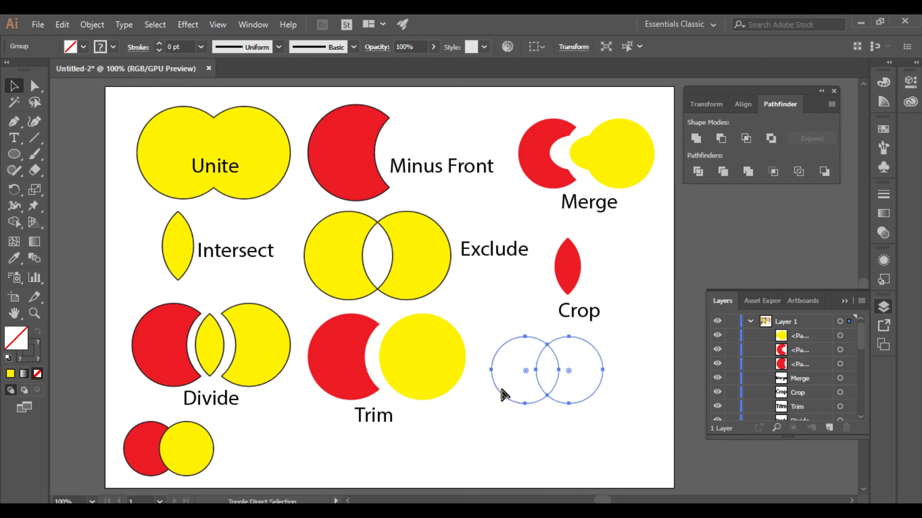
- Ungroup the outlined circle pair and set the stroke weight of its paths to 8 pt
left_click(160, 43)
left_click(160, 43)
left_click(160, 43)
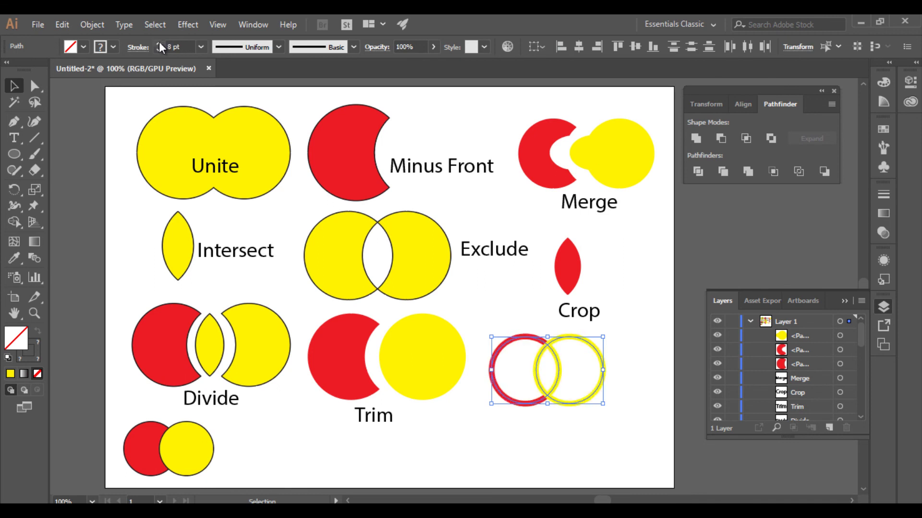
left_click(517, 423)
- Pull the large yellow arc and the overlap's yellow arcs apart from the red arc as separate outline pieces
left_click_drag(603, 368, 642, 370)
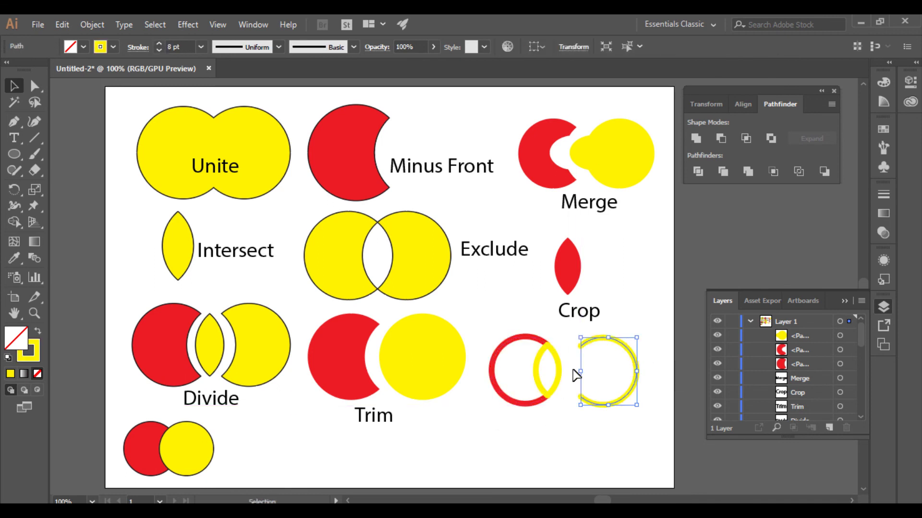
mouse_move(562, 370)
left_mouse_down()
mouse_move(572, 379)
mouse_move(539, 375)
mouse_move(550, 366)
left_mouse_up()
left_click(496, 380)
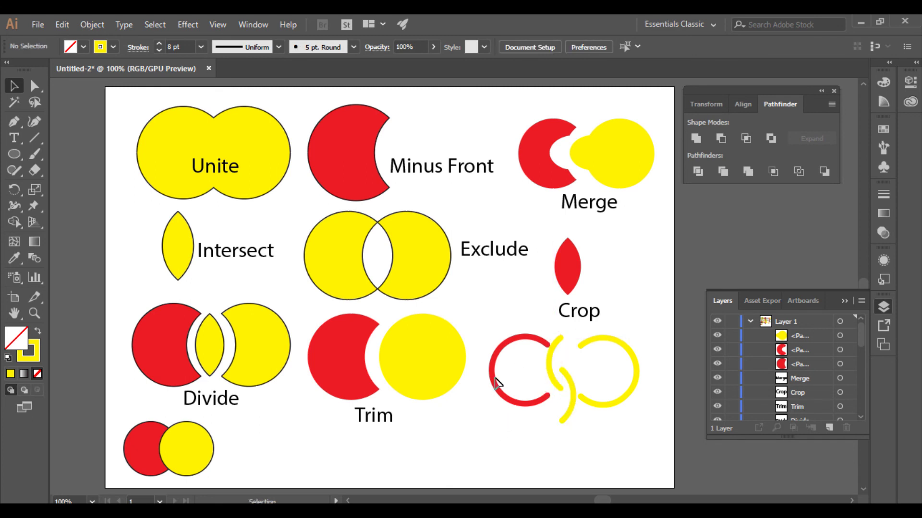
- Move the red arc and the adjacent yellow overlap arc outward to spread the outline pieces below "Crop" further apart
left_click_drag(489, 384, 483, 378)
left_click(471, 425)
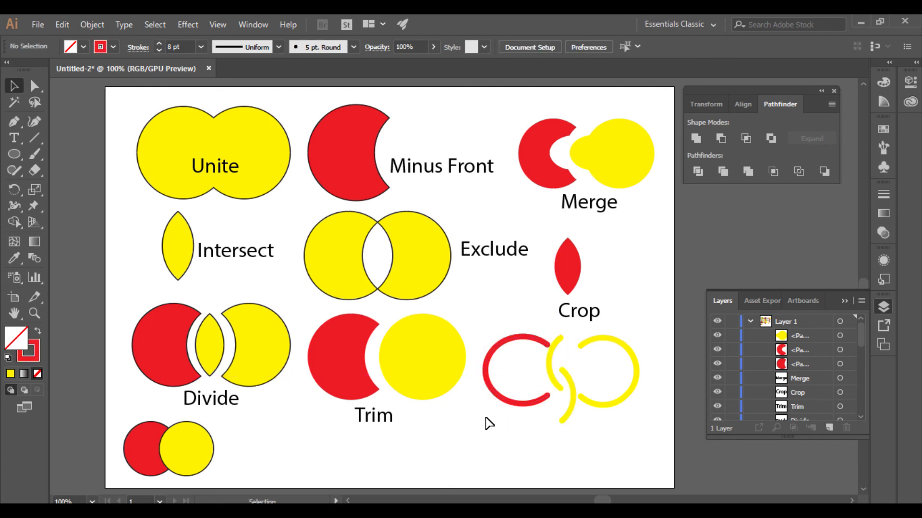
mouse_move(509, 406)
left_mouse_down()
mouse_move(496, 401)
mouse_move(494, 413)
left_mouse_up()
left_click(486, 428)
left_click_drag(552, 354, 545, 362)
left_click(485, 423)
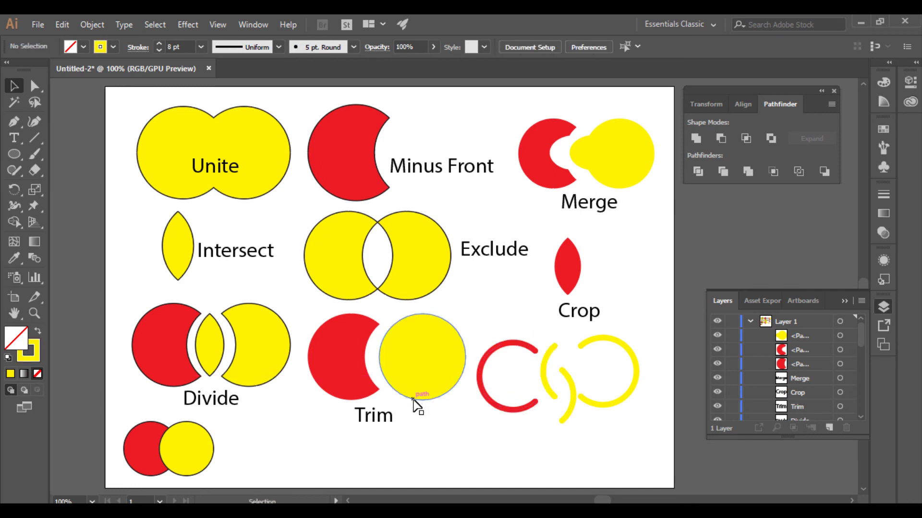
- Duplicate the "Trim" label onto the large yellow arc and change the copy's text to "Outline"
left_click_drag(384, 420, 603, 369)
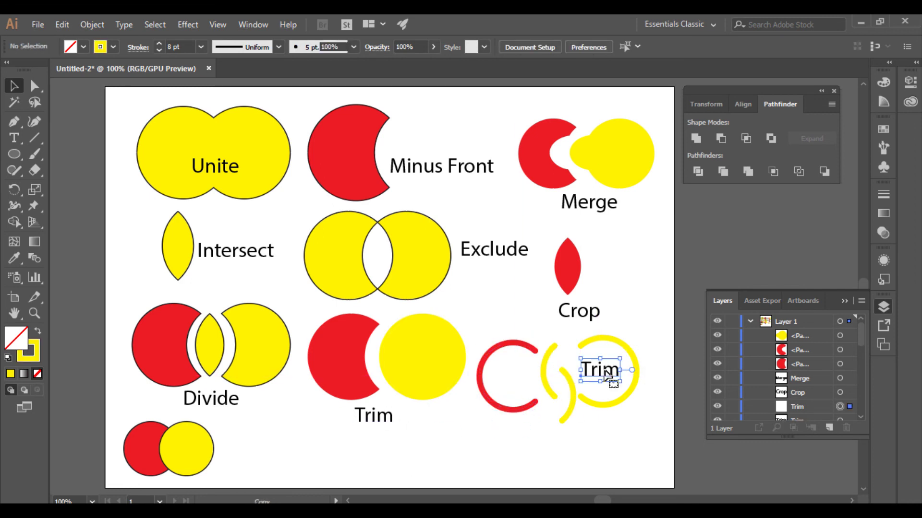
key("t")
double_click(602, 369)
type("Out")
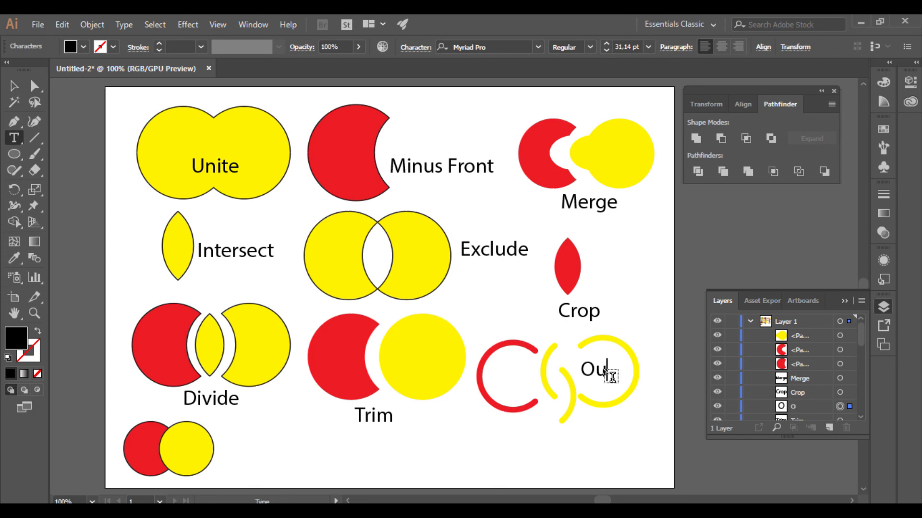
type("line")
key("Escape")
left_click(473, 463)
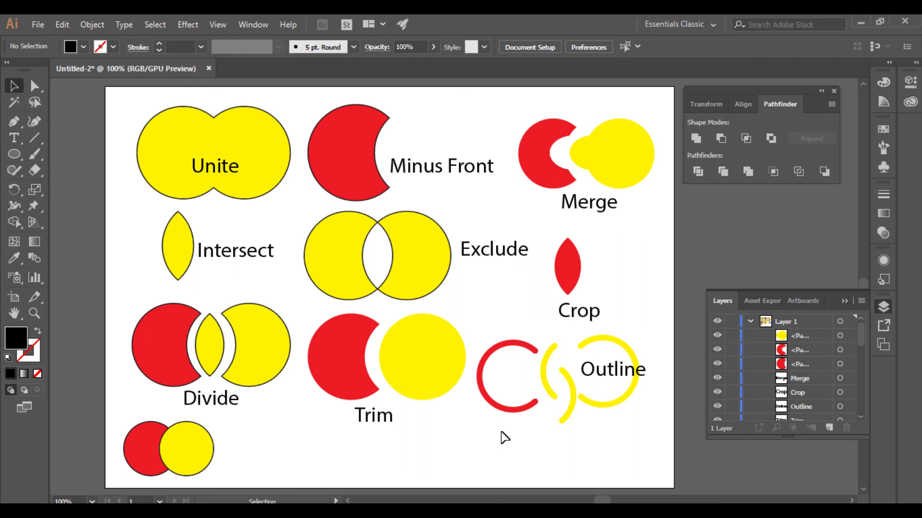
- Move the small red and yellow circle pair toward the space below "Trim" and enlarge its circles to about 3.25 cm
left_click_drag(173, 452, 261, 449)
left_click_drag(302, 471, 490, 424)
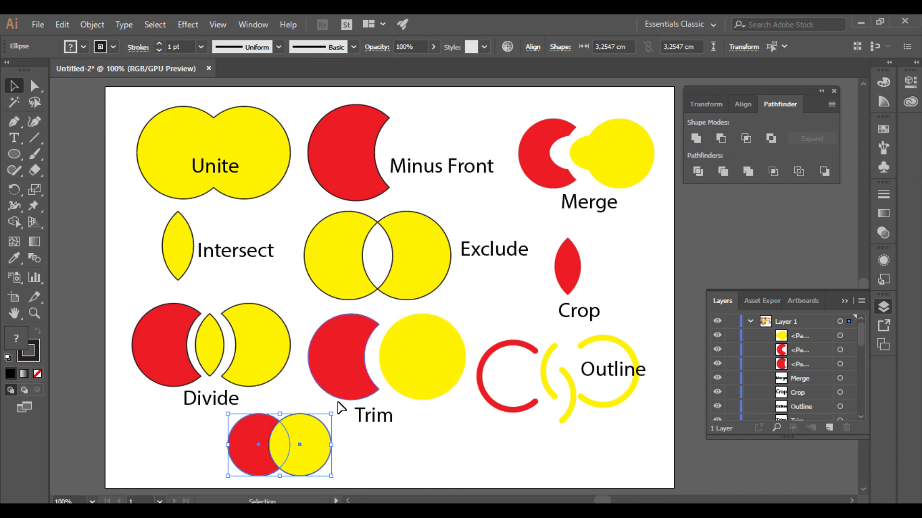
left_click(379, 458)
- Try the Minus Front shape mode on the enlarged circle pair and undo it
left_click_drag(288, 462, 294, 463)
left_click(724, 134)
left_click(413, 445)
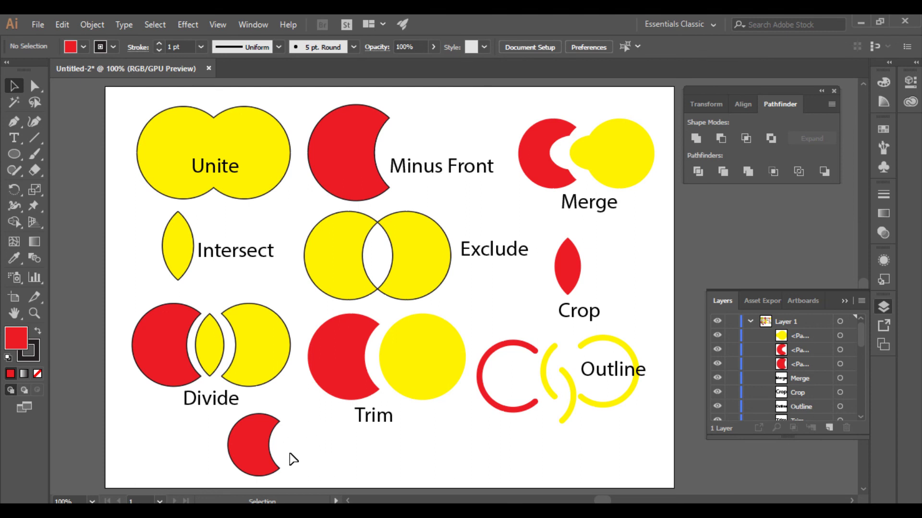
key("ctrl+z")
- Apply the Minus Back pathfinder to the bottom circle pair and shift the resulting yellow crescent slightly toward the "Divide" label
left_click(198, 442)
left_click_drag(197, 442, 322, 465)
left_click(824, 173)
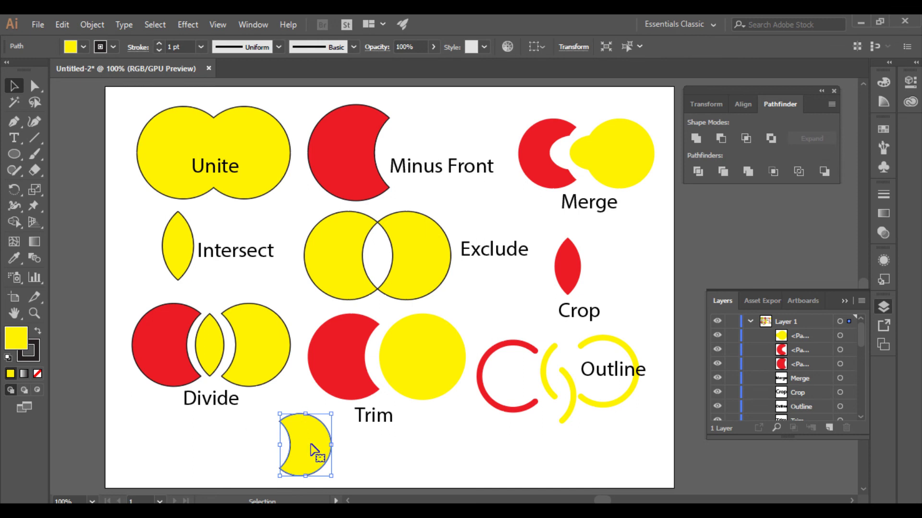
left_click_drag(312, 457, 297, 452)
left_click(361, 454)
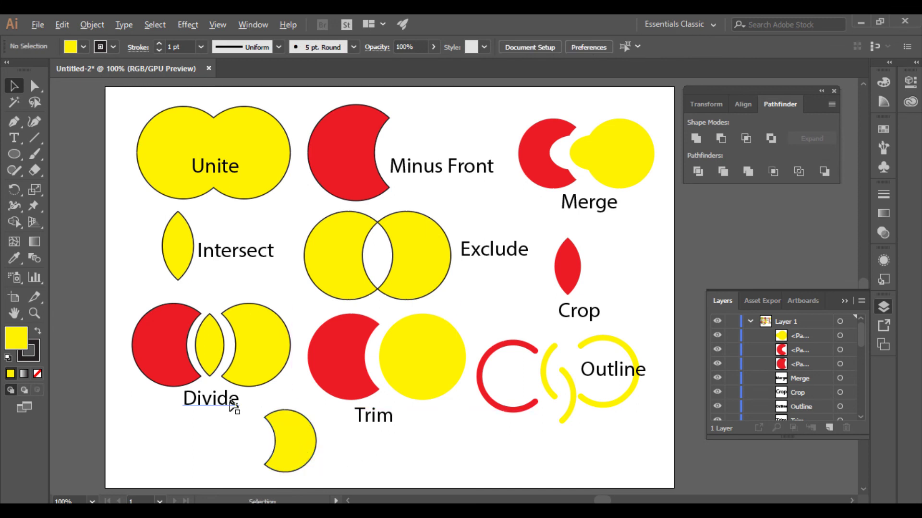
- Duplicate the "Divide" label beside the yellow crescent and change the copy's text to "Minus Back"
left_click_drag(234, 407, 242, 465, "alt")
key("t")
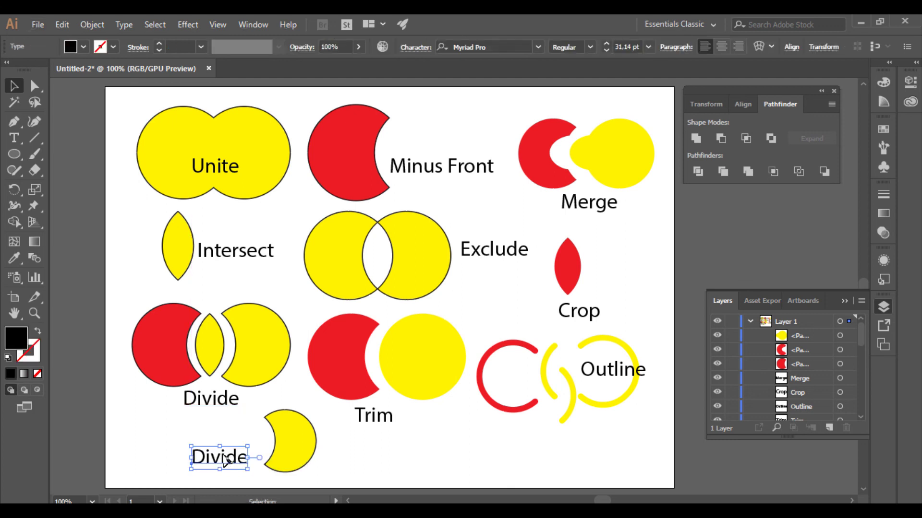
double_click(224, 455)
type("Minus ")
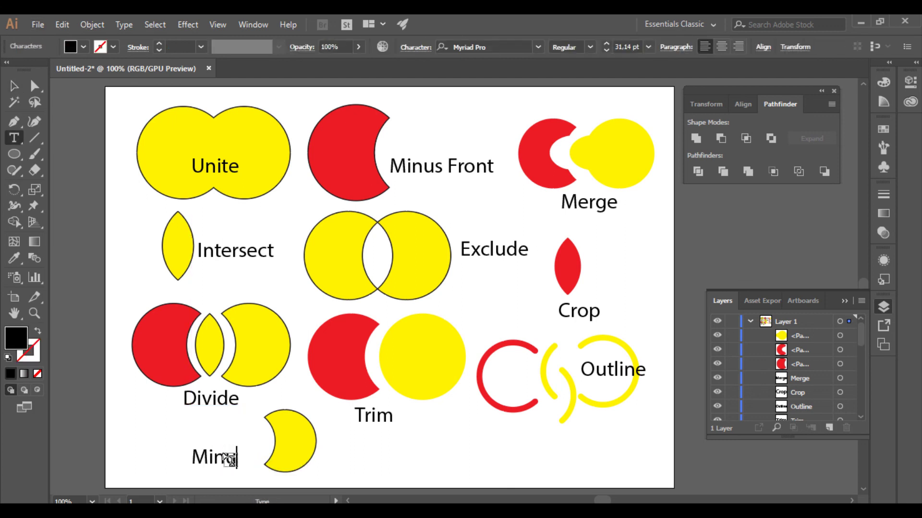
type("Back")
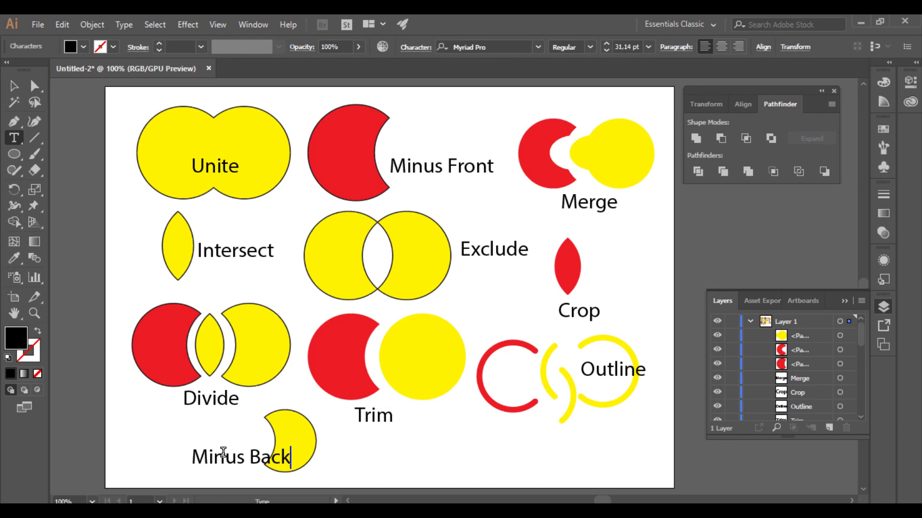
- Move the "Minus Back" label clear of the yellow crescent, just beside its concave edge
left_click(13, 86)
left_click_drag(244, 456, 219, 444)
left_click(384, 478)
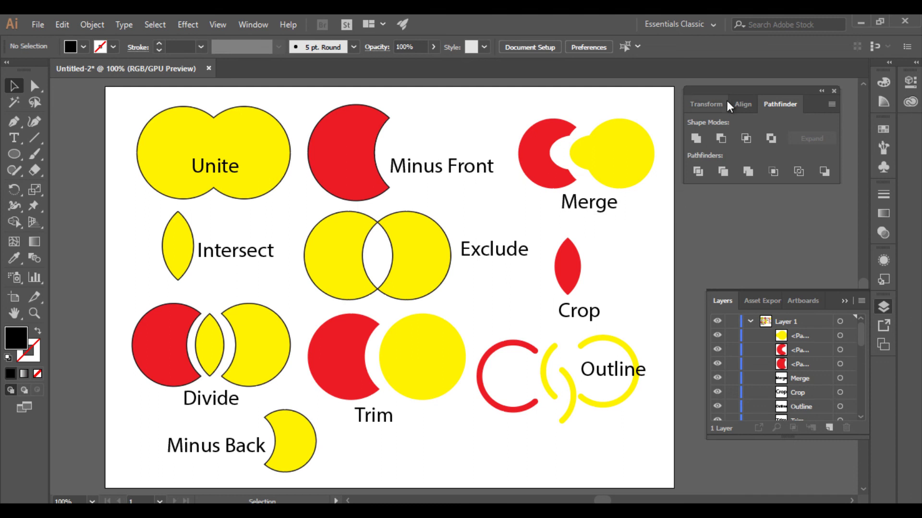
left_click_drag(735, 90, 731, 91)
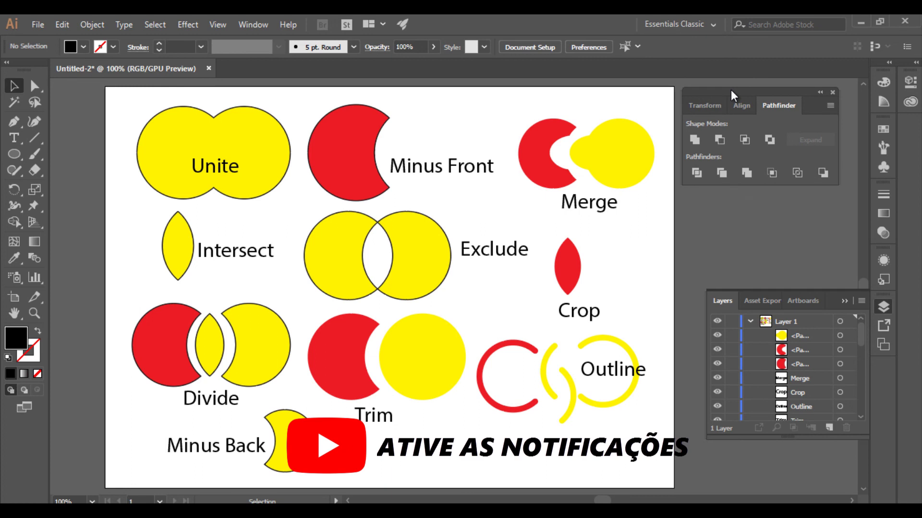
left_click_drag(730, 90, 736, 91)
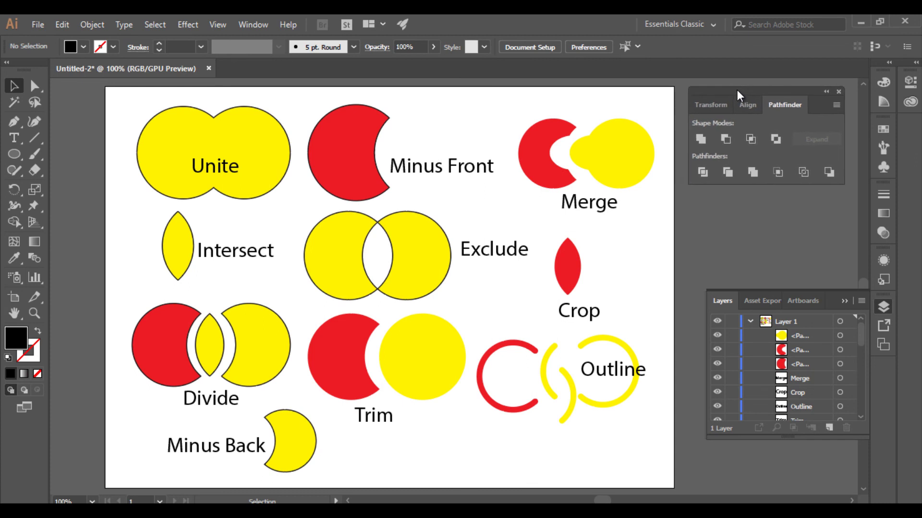